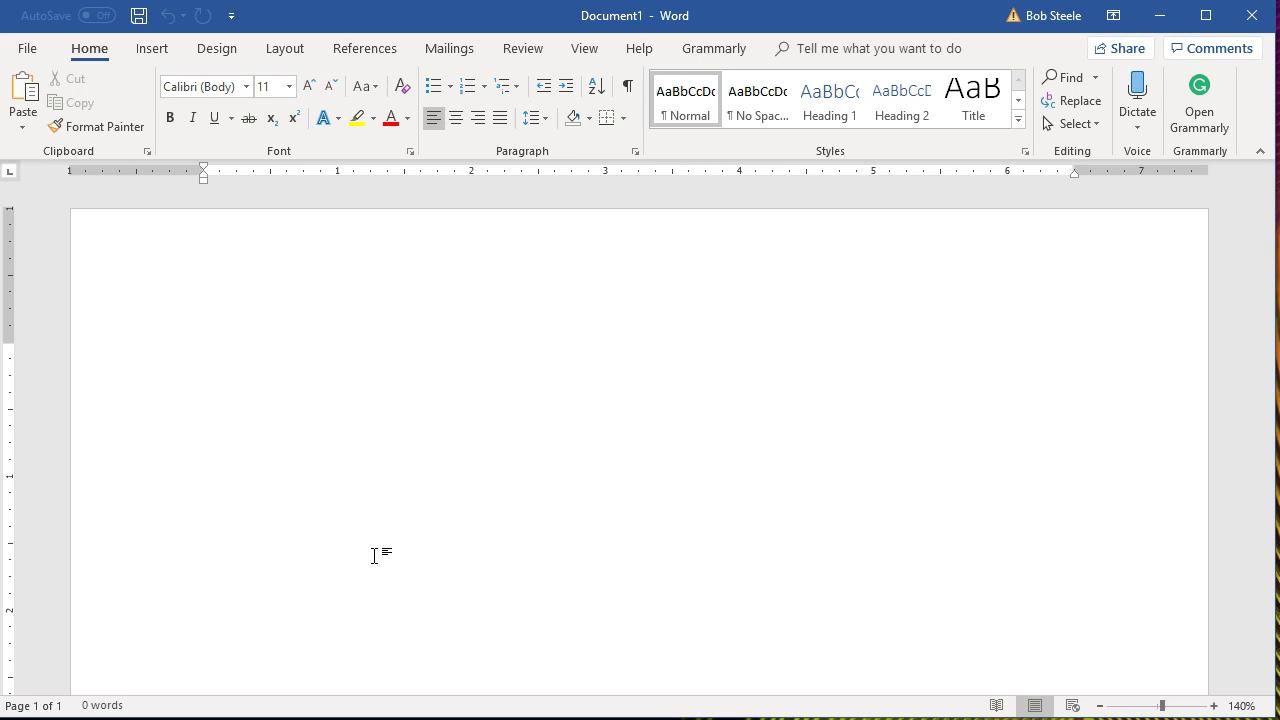
Search Word's online templates for 'invoice' and scroll through the matching designs.
click(370, 537)
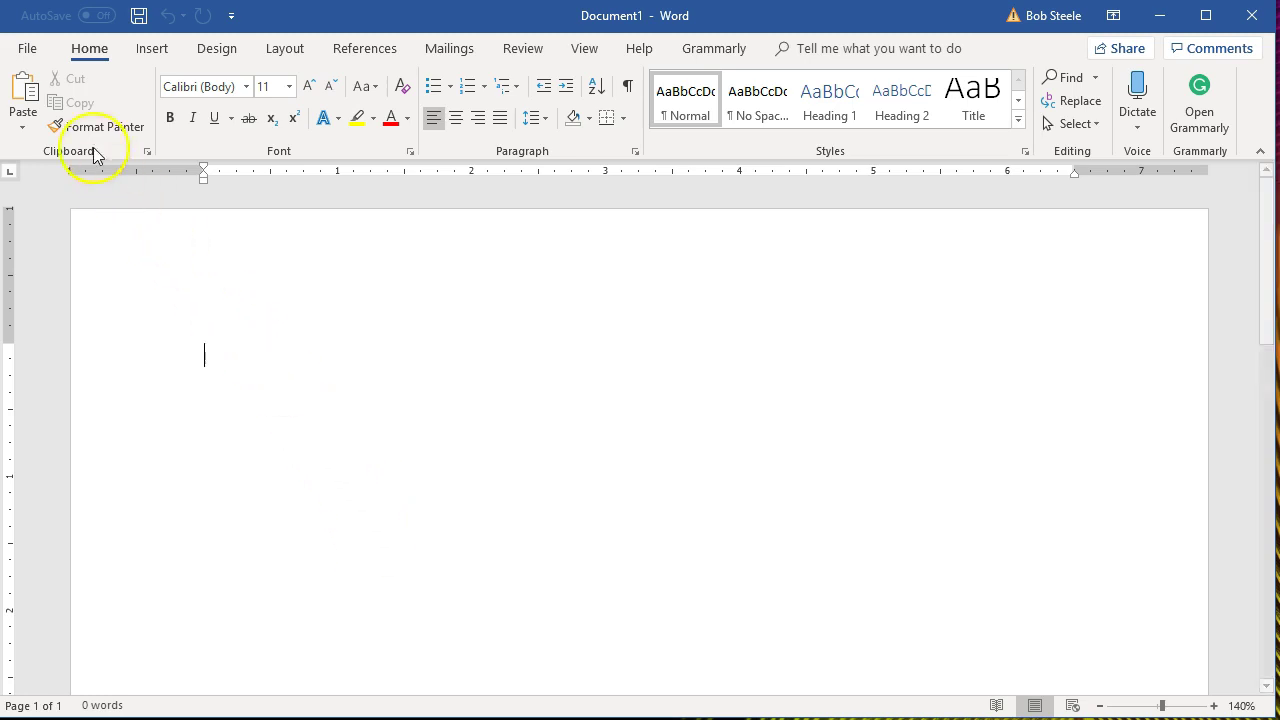
click(27, 47)
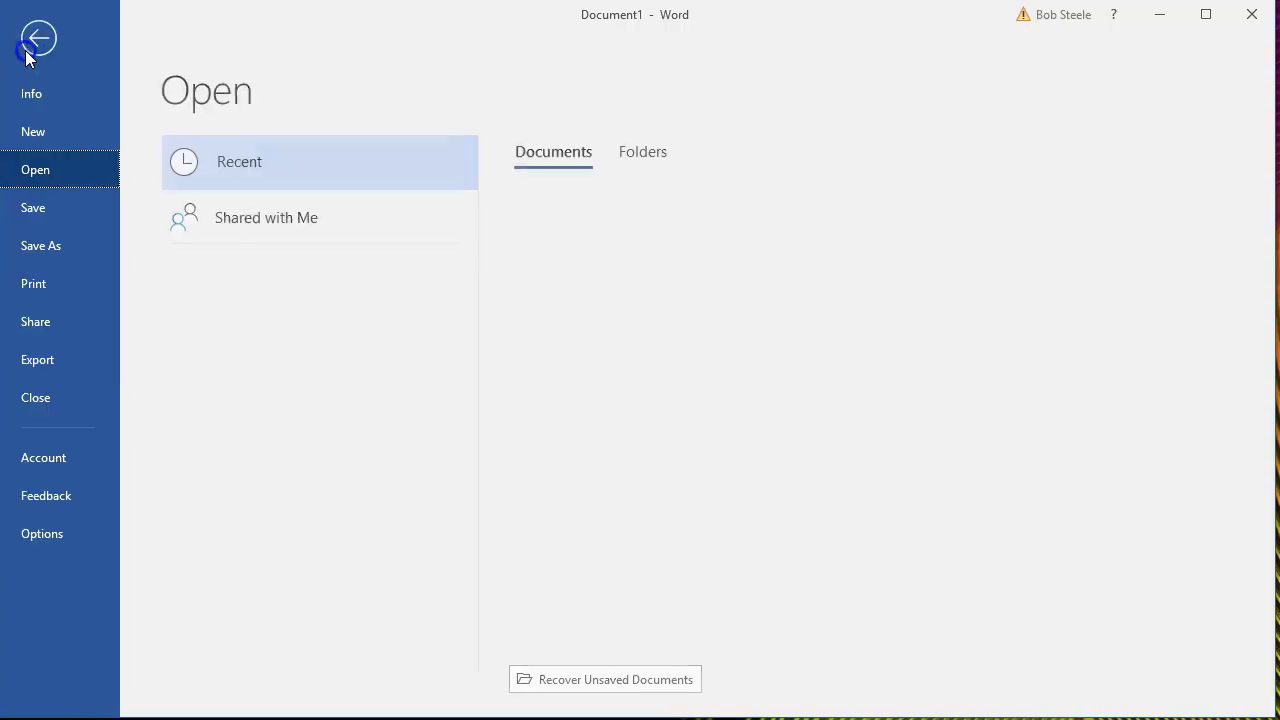
click(35, 133)
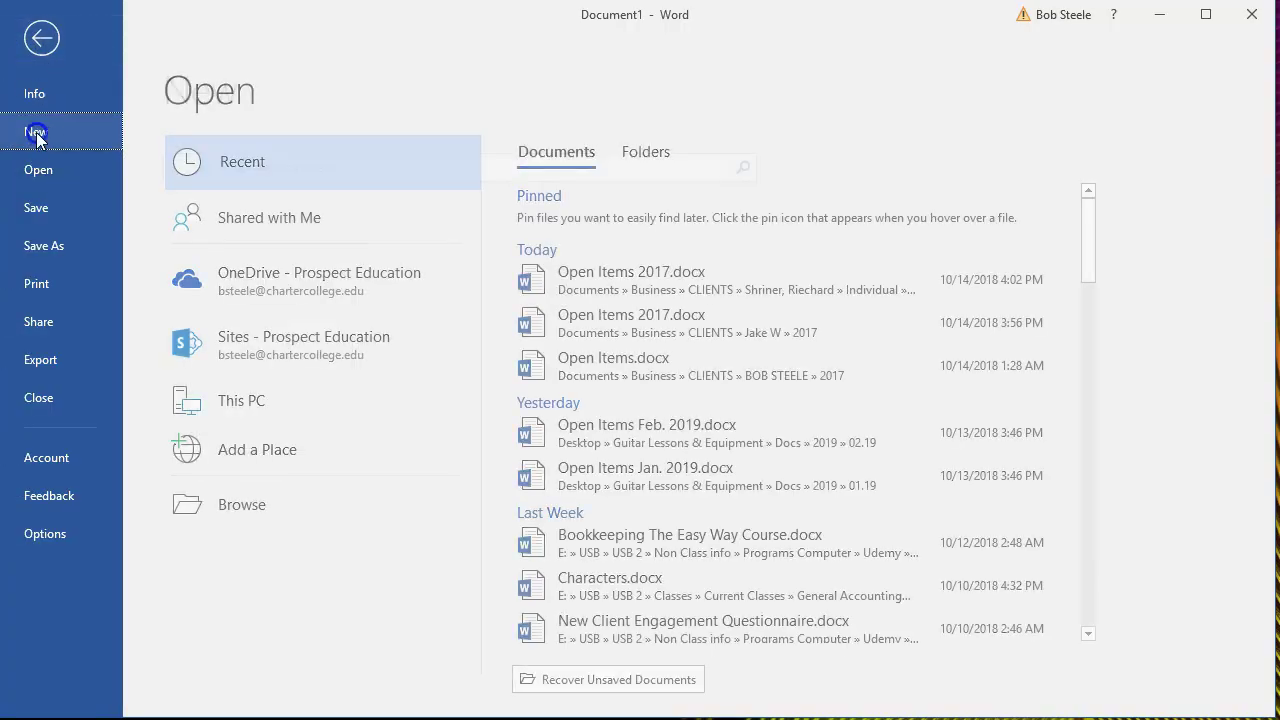
click(303, 170)
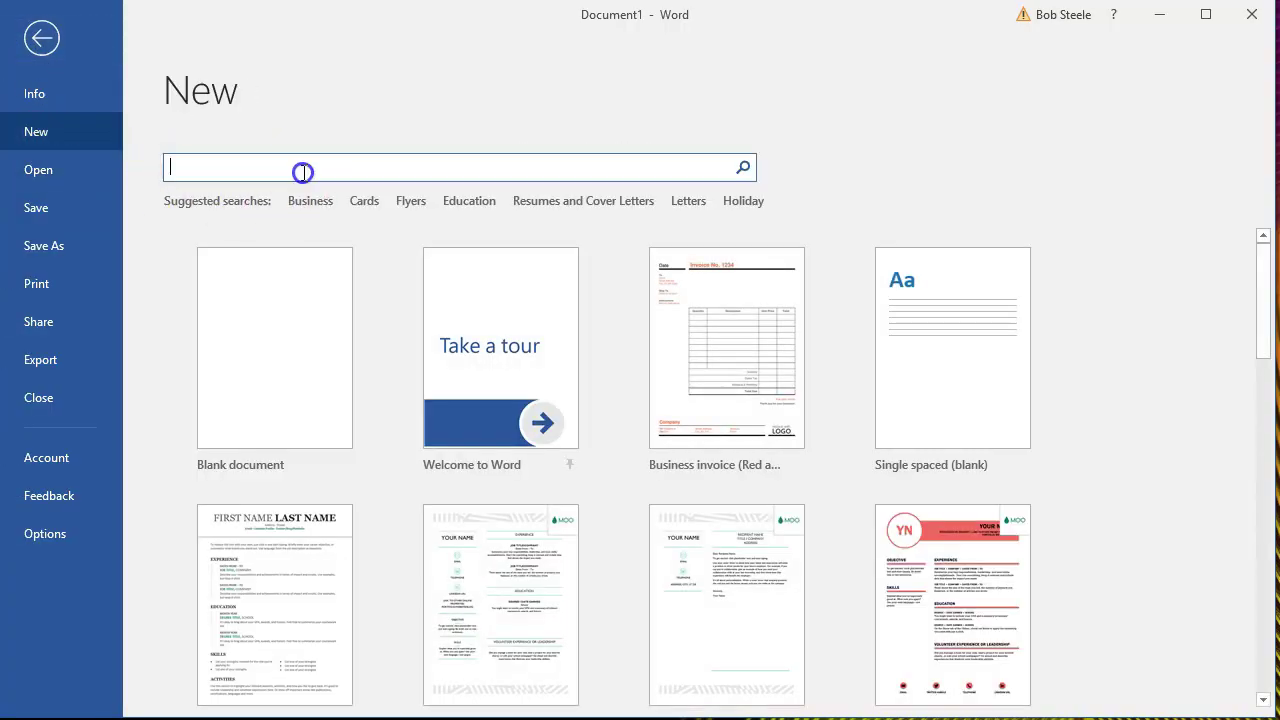
text(invoice)
key(Return)
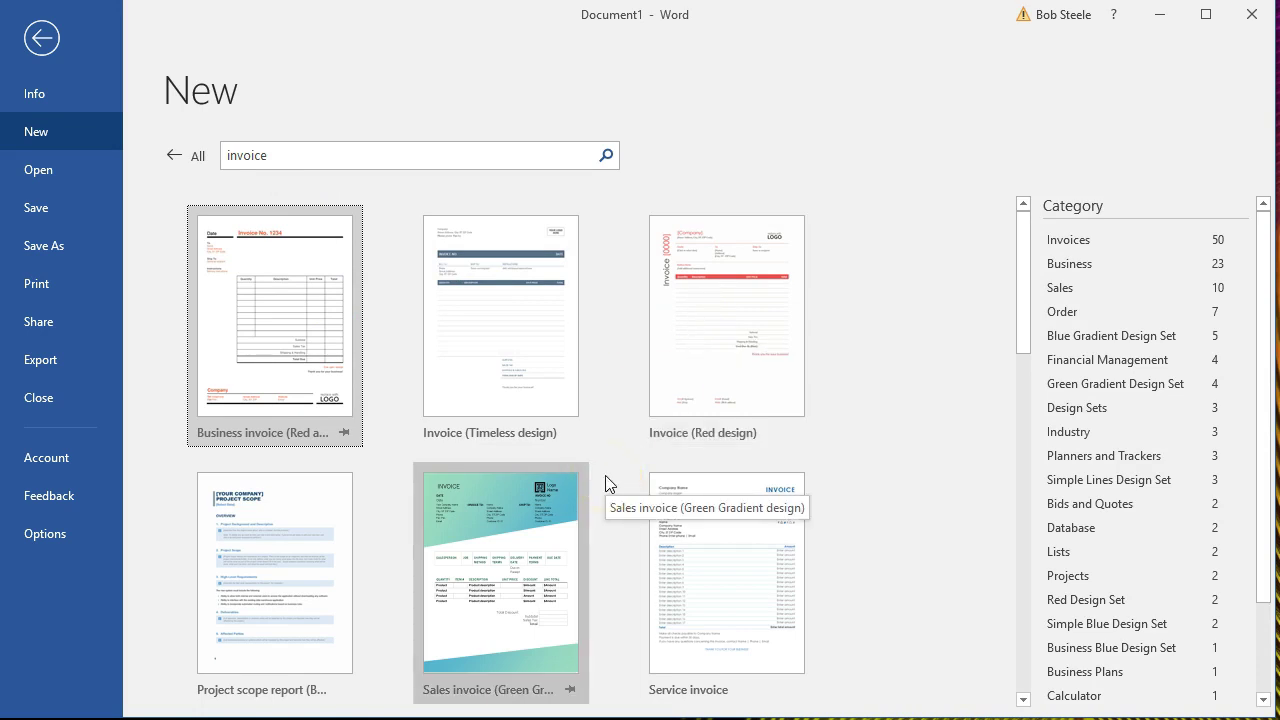
scroll(605, 483, down, 1)
Create a document from the Invoice (Timeless design) template and scroll through its layout.
click(517, 342)
click(718, 512)
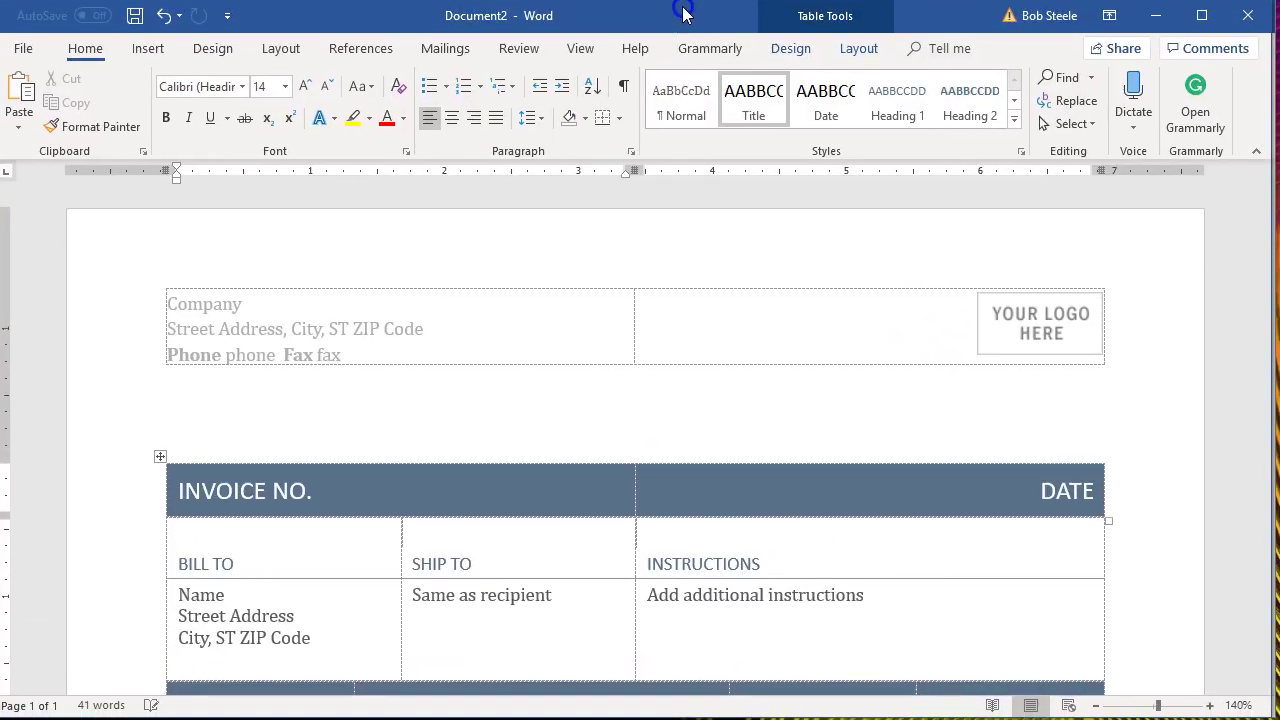
scroll(490, 383, down, 1)
scroll(490, 383, down, 4)
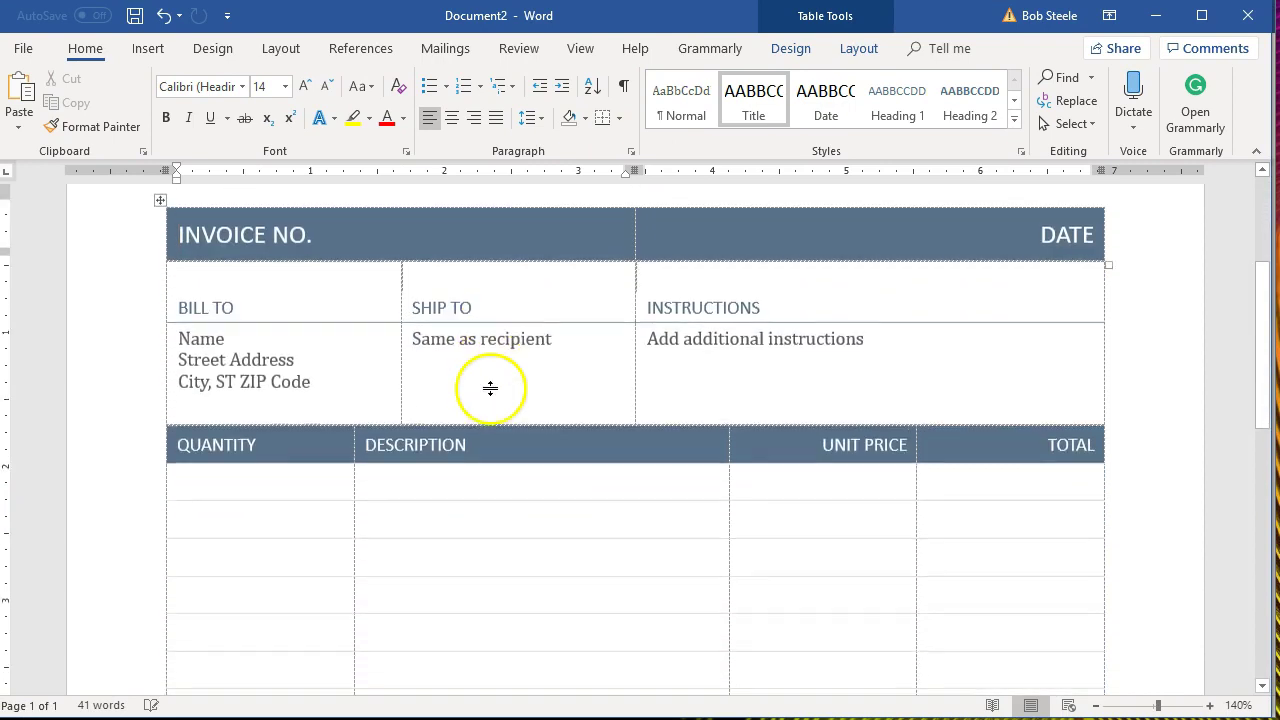
scroll(488, 408, up, 1)
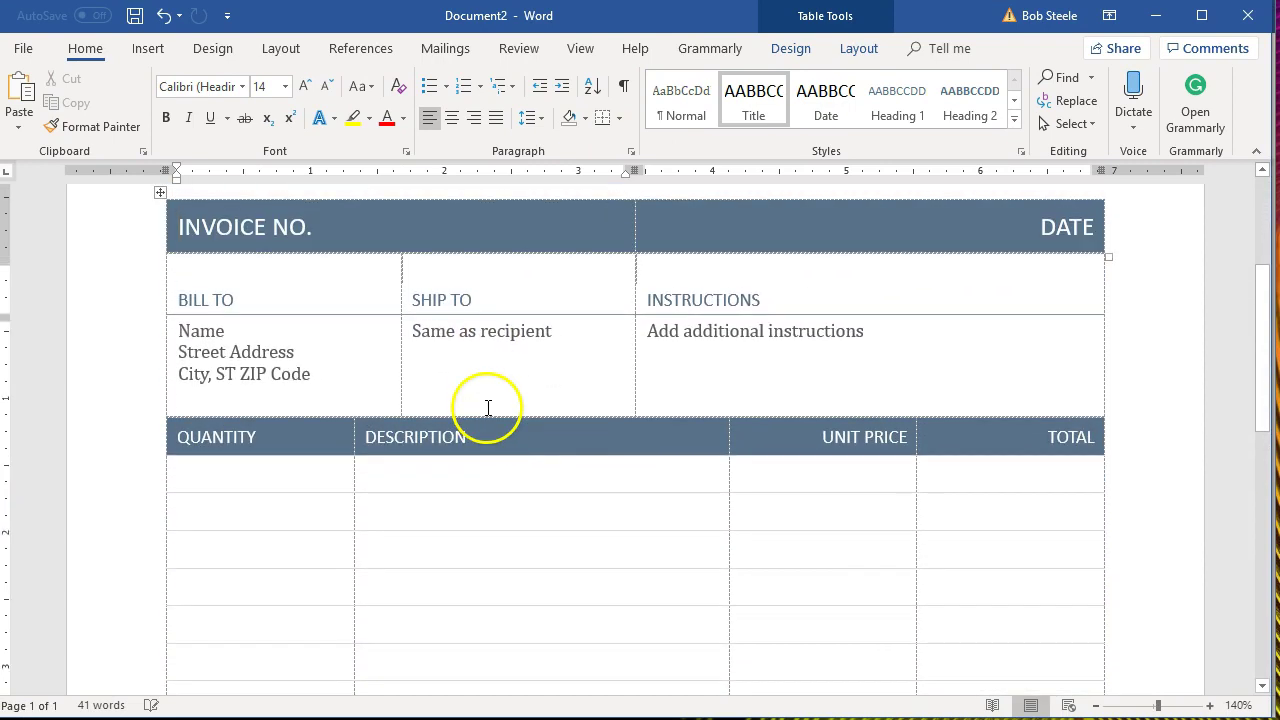
scroll(488, 405, up, 1)
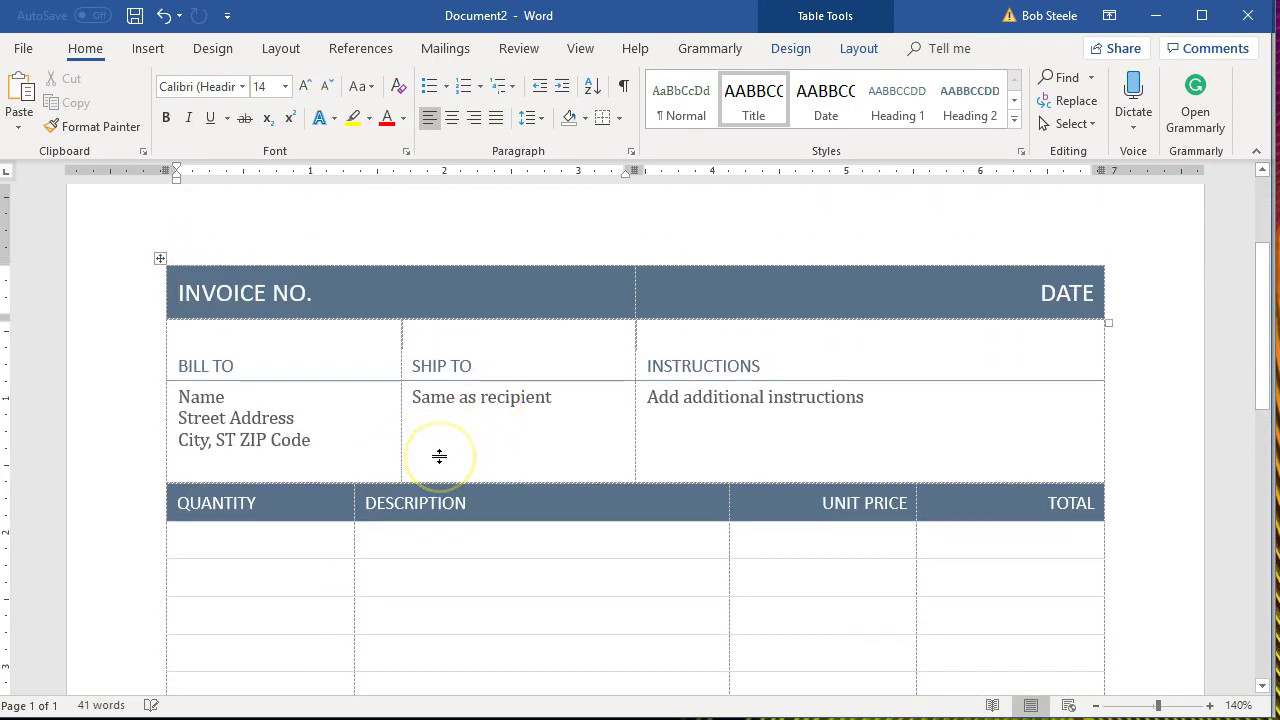
scroll(439, 456, down, 1)
scroll(440, 456, down, 1)
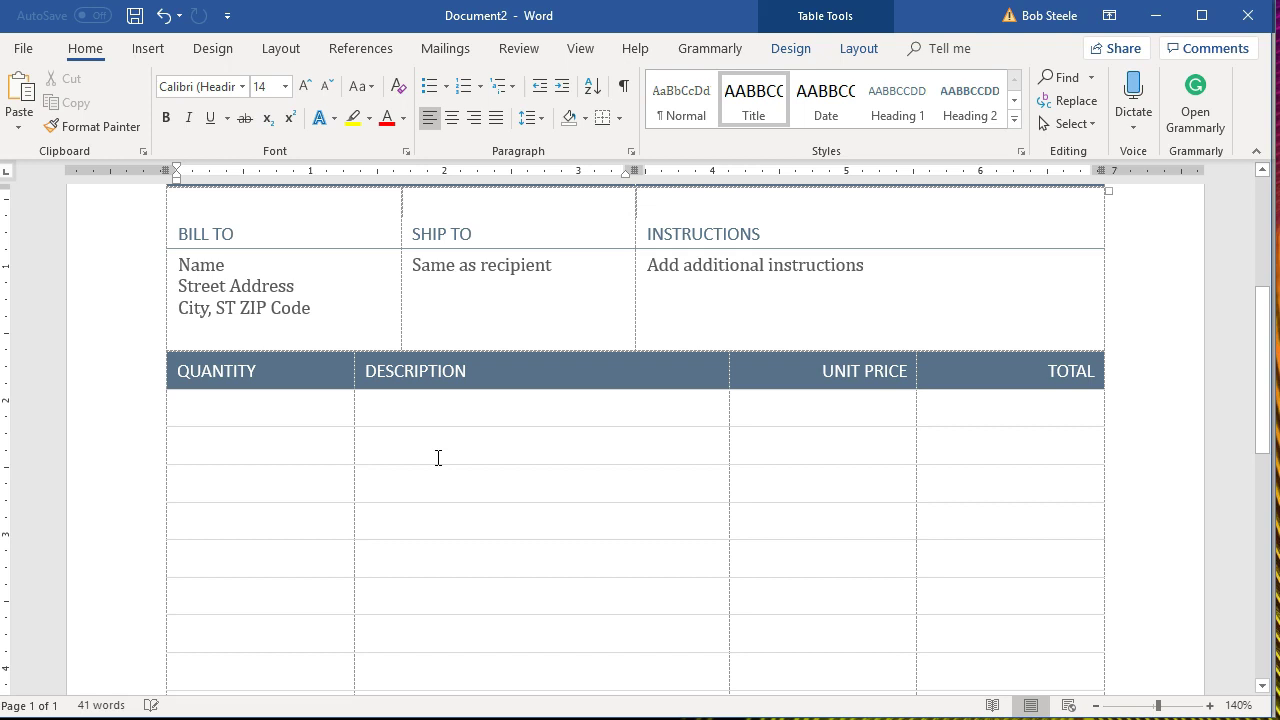
Click into the QUANTITY, UNIT PRICE, TOTAL and SUBTOTAL cells of the invoice table.
click(323, 423)
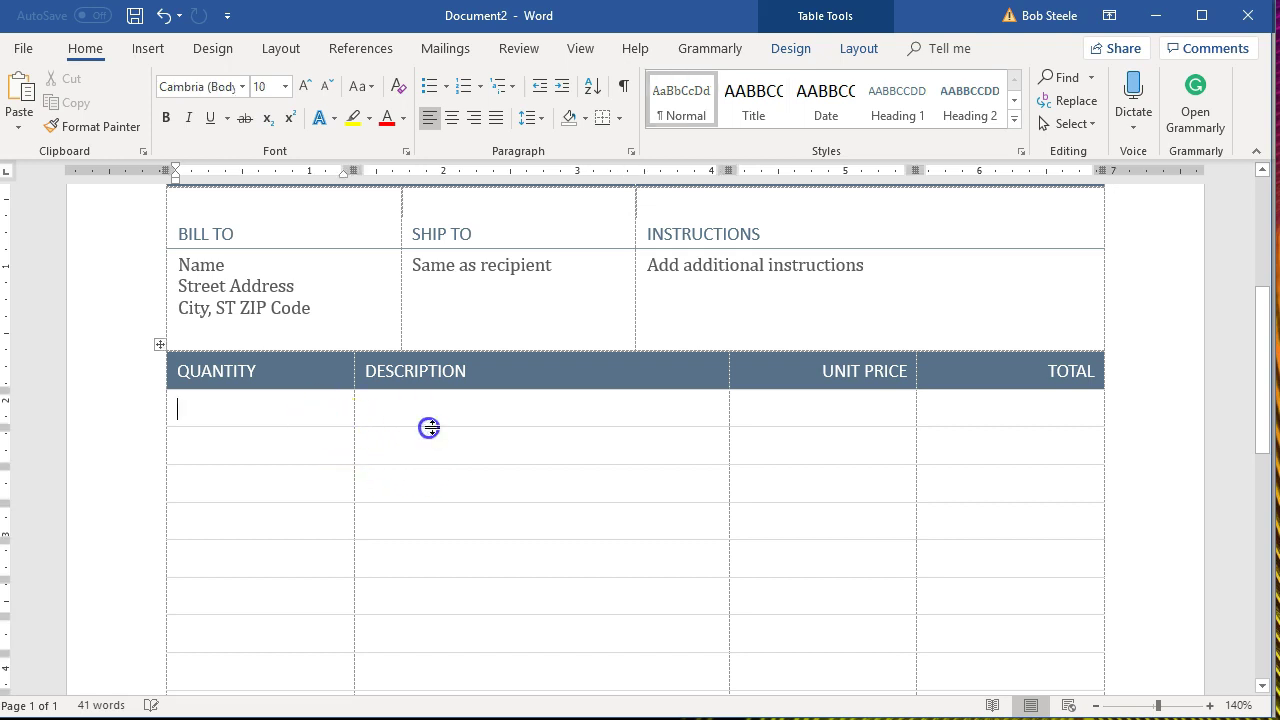
click(829, 425)
click(966, 420)
scroll(966, 451, down, 7)
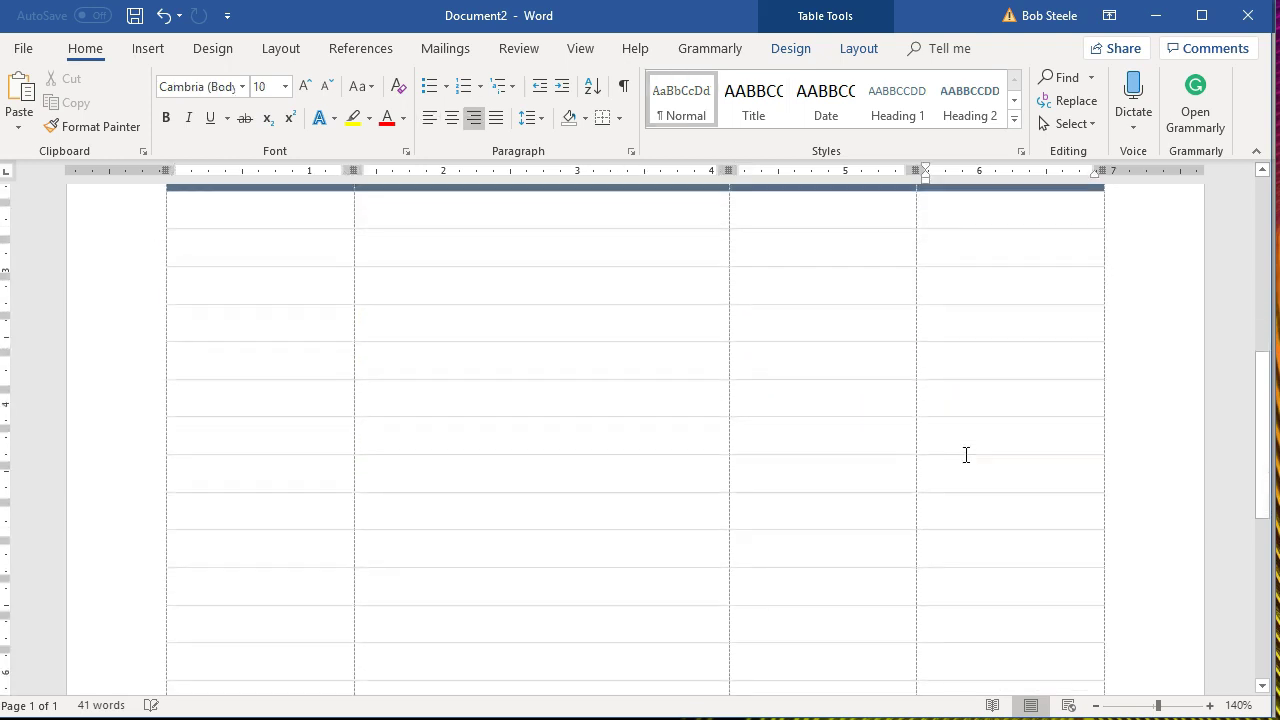
scroll(966, 455, down, 2)
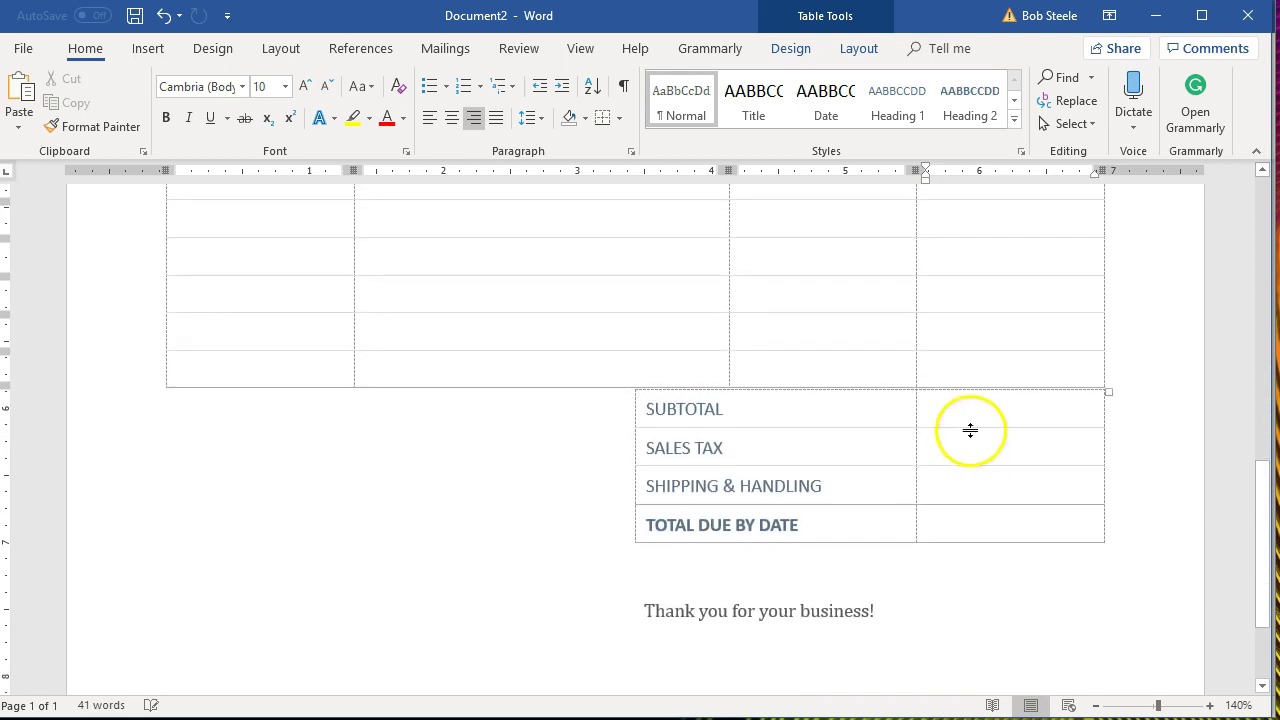
click(977, 414)
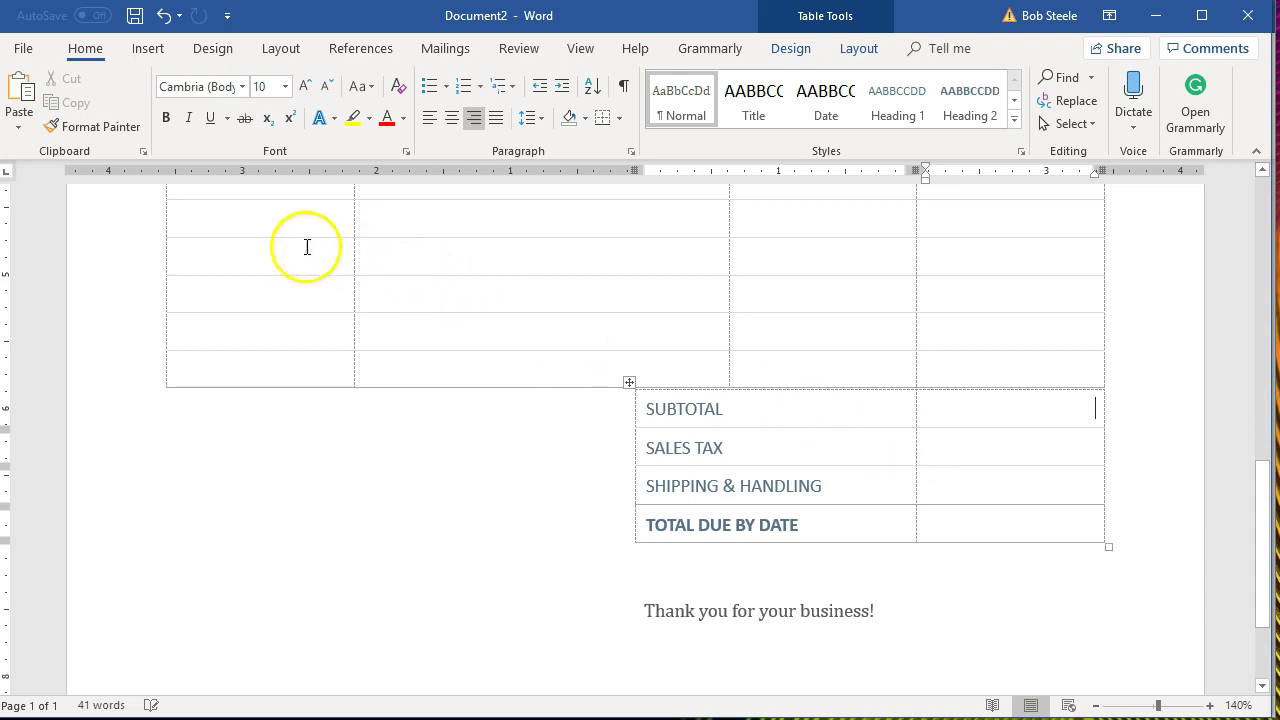
click(22, 48)
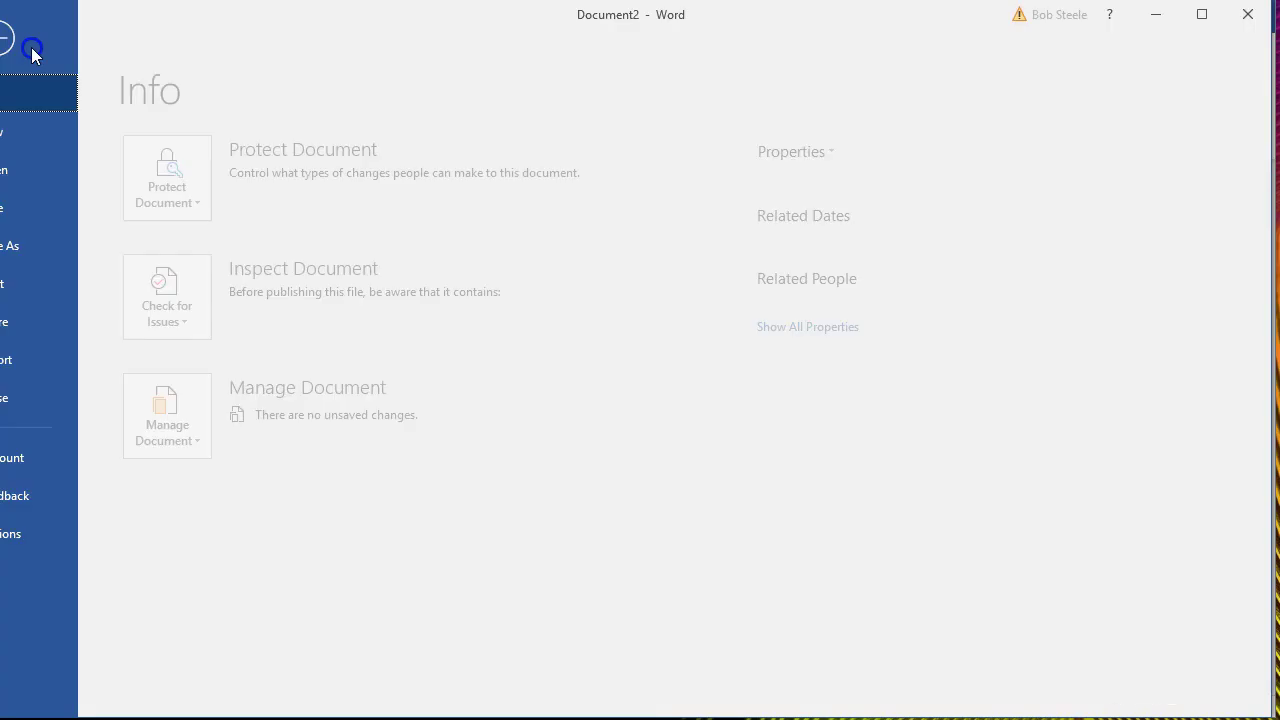
Open the Save As dialog, check the file types keeping Word Document, and close without saving.
click(52, 248)
click(190, 446)
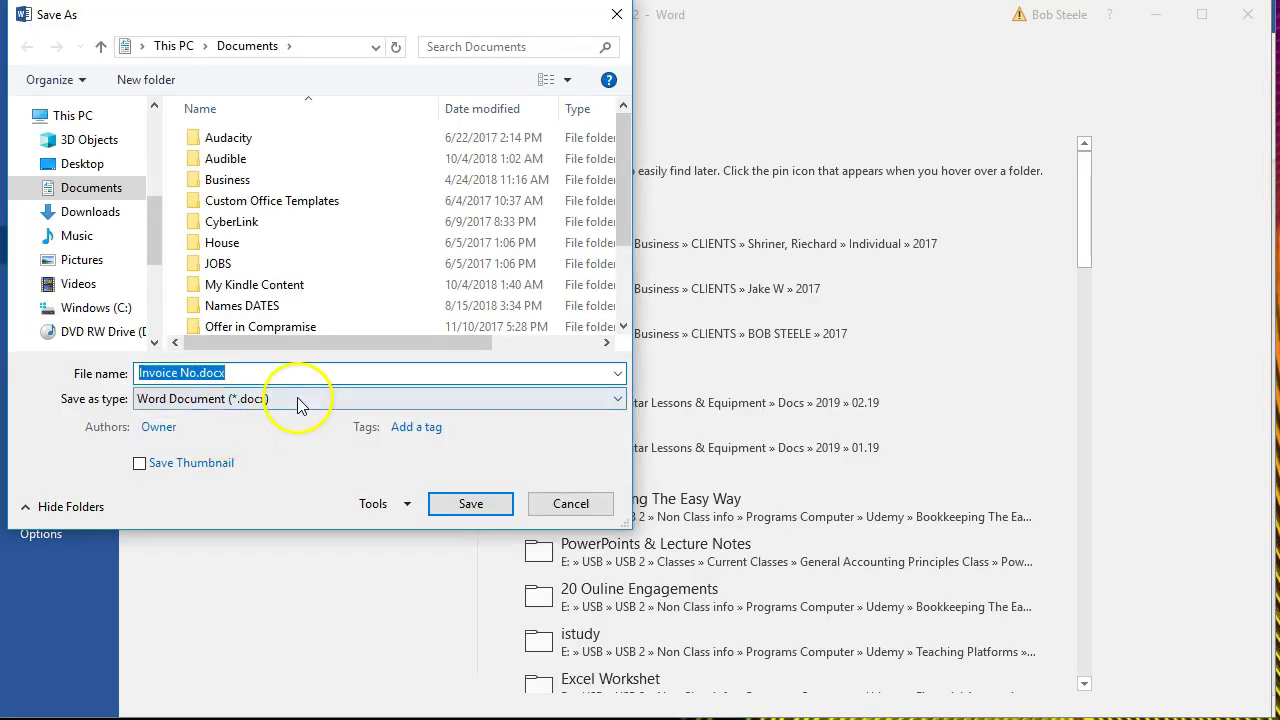
click(298, 399)
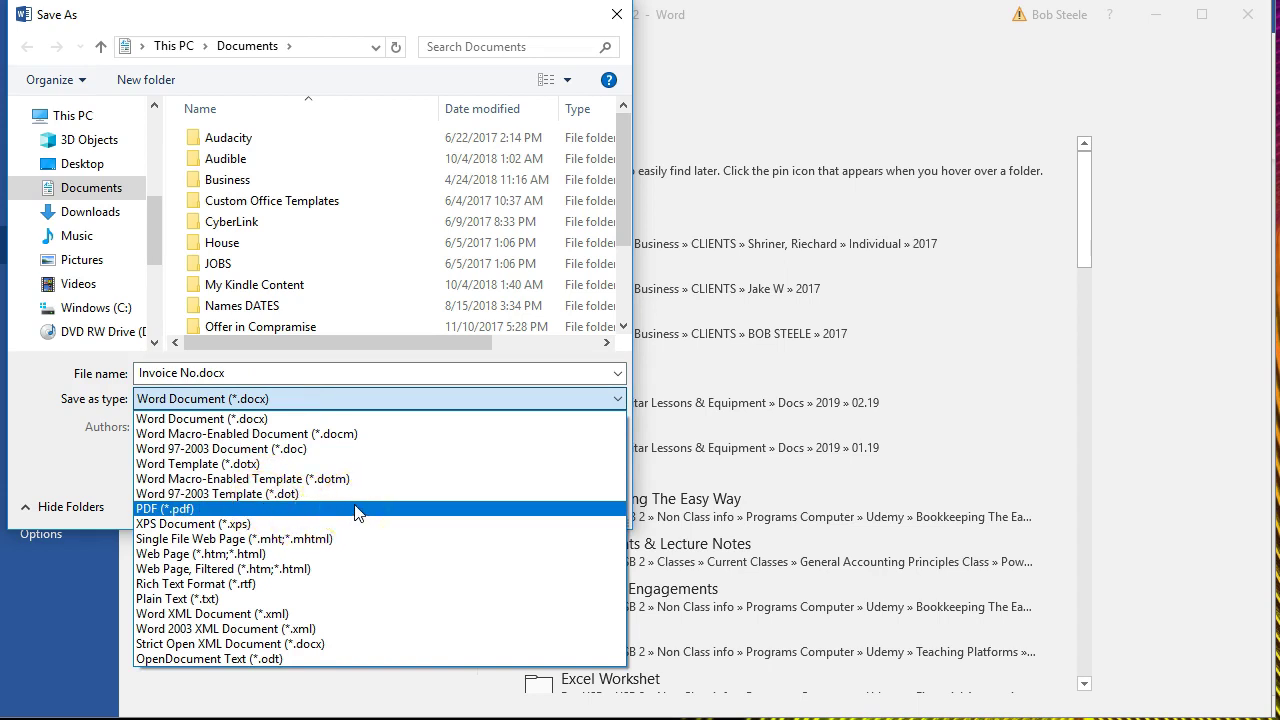
click(616, 20)
click(616, 20)
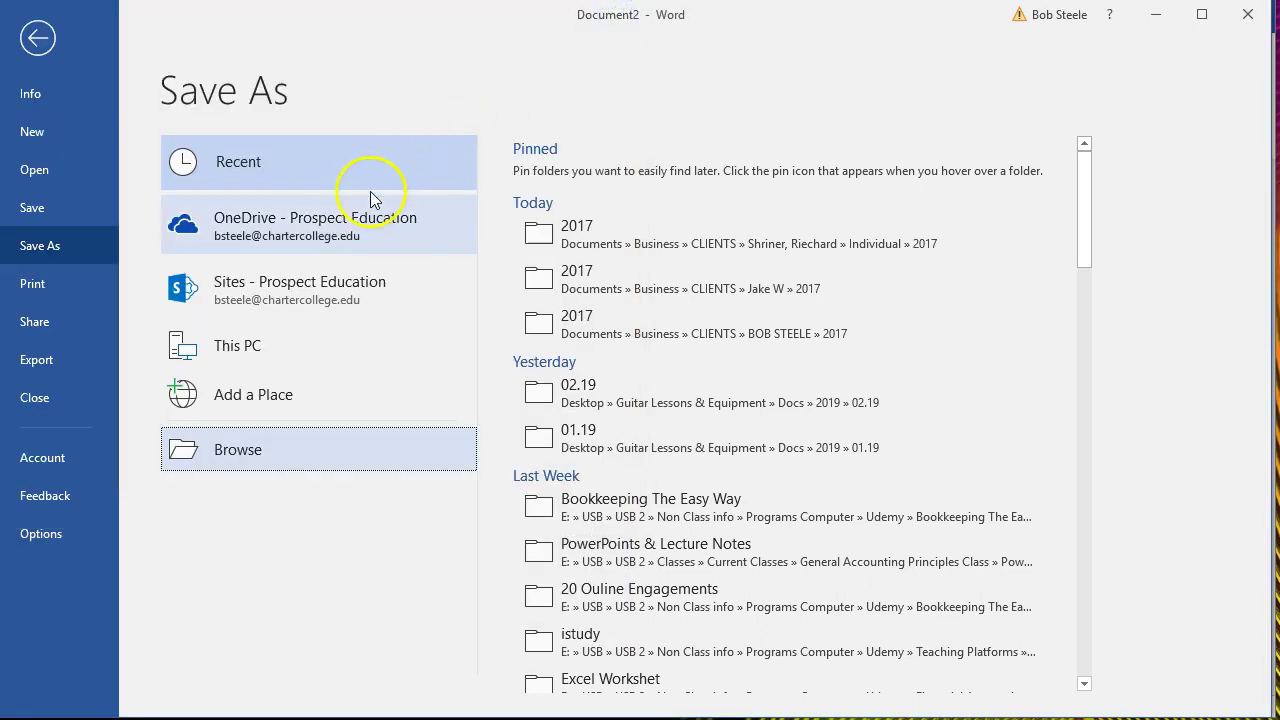
View the one-page print preview of the invoice, then go back to the document.
click(49, 291)
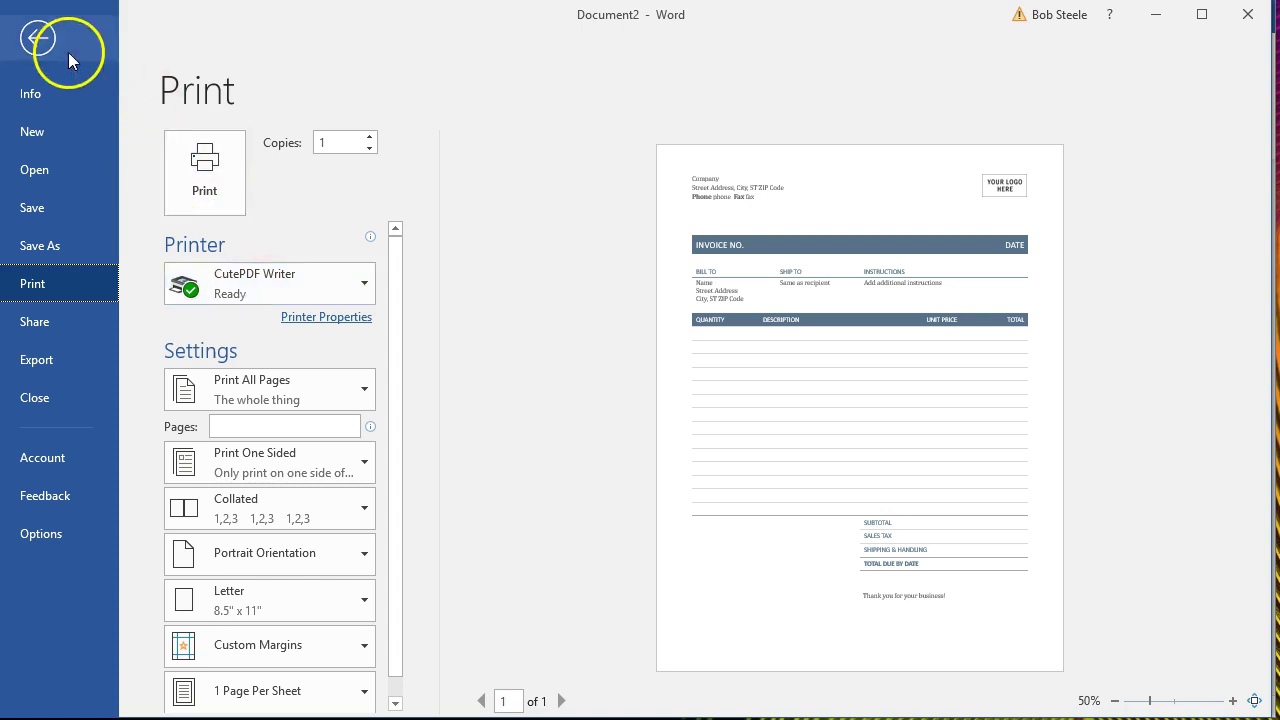
click(37, 38)
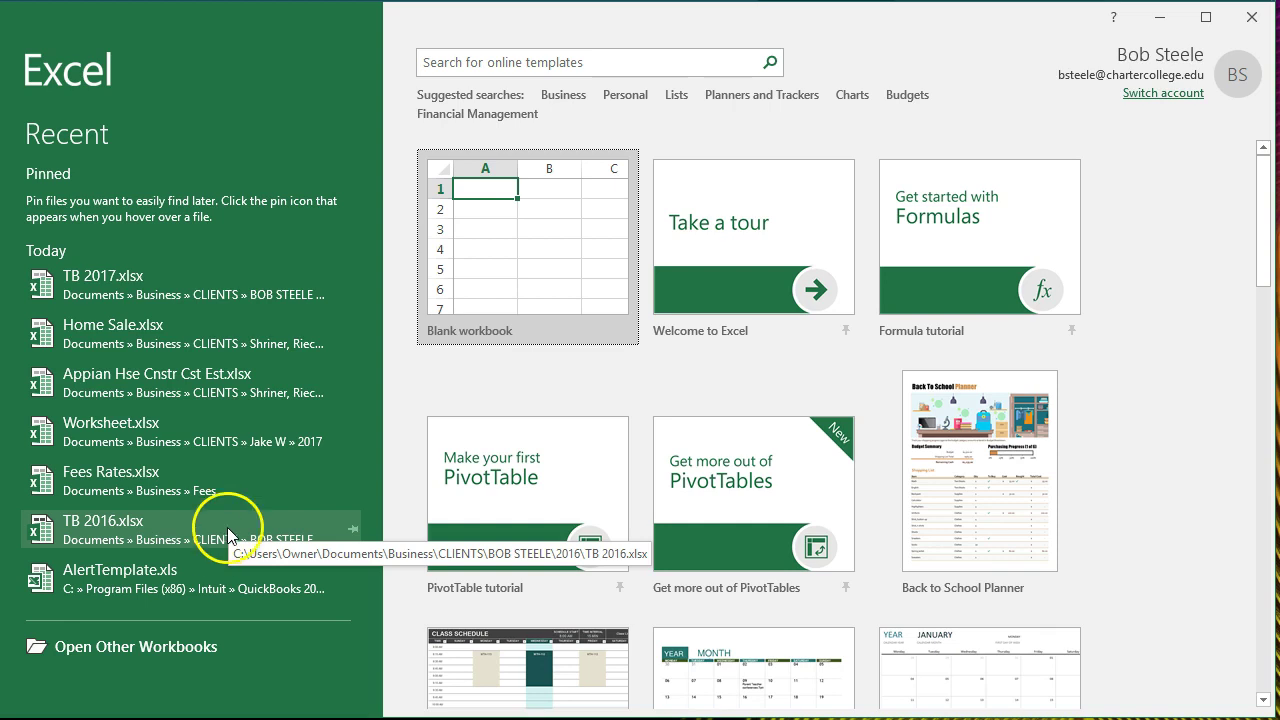
Start a new blank workbook from the Excel start screen.
click(130, 647)
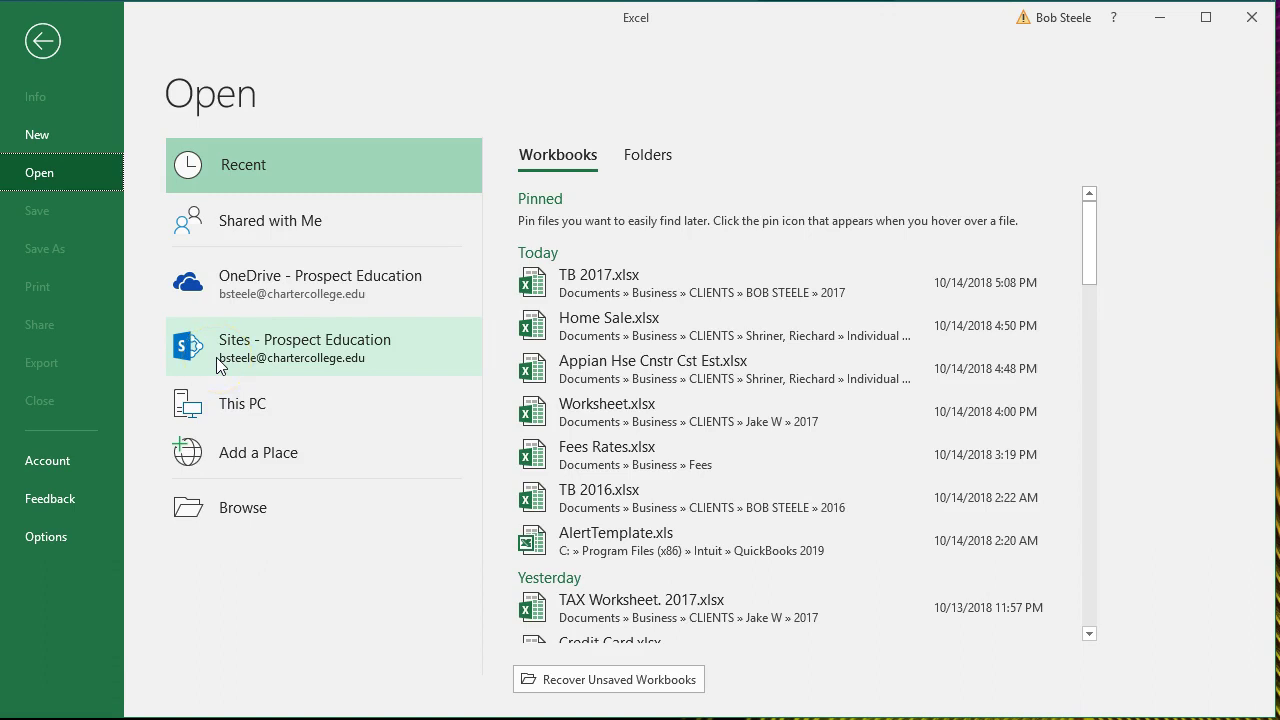
click(49, 137)
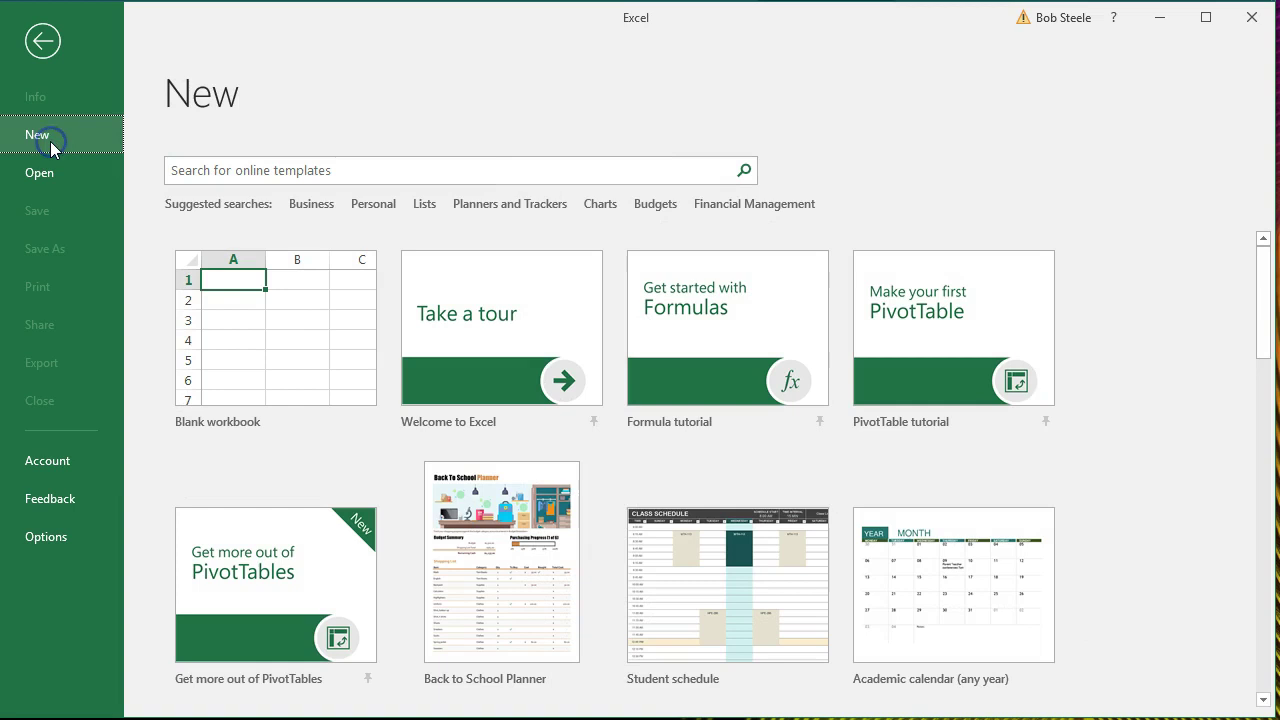
click(42, 41)
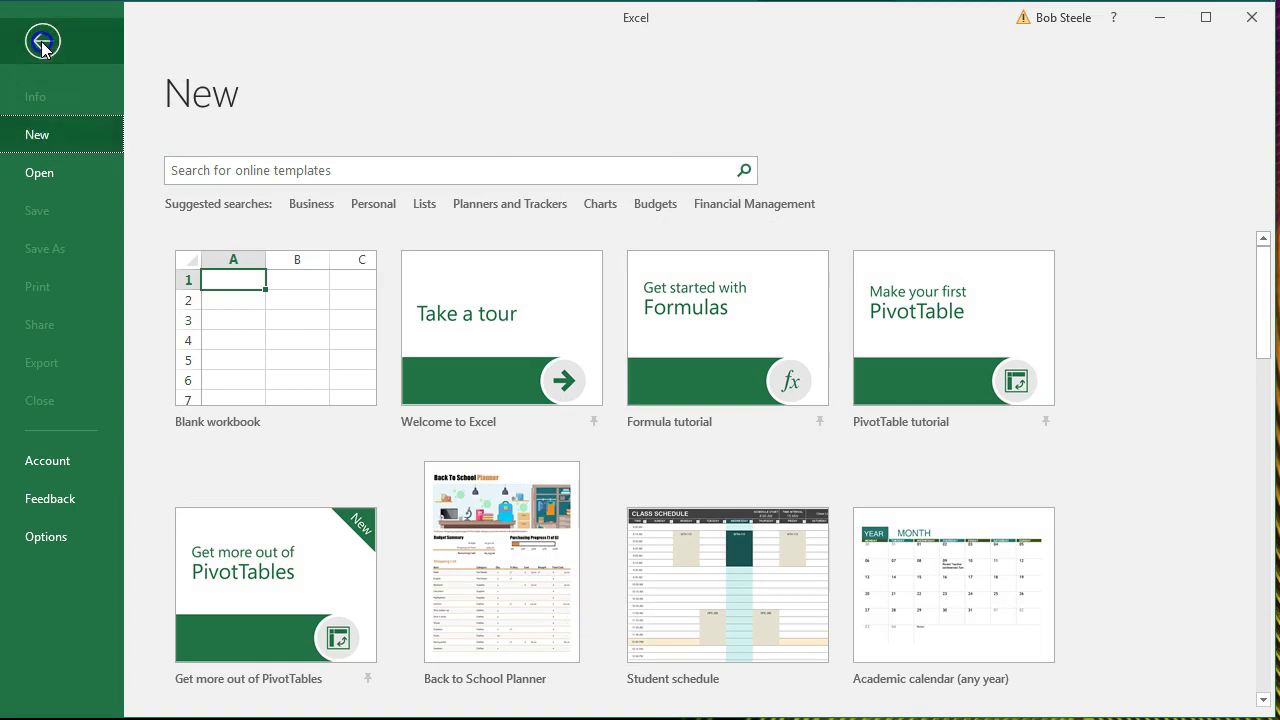
click(543, 251)
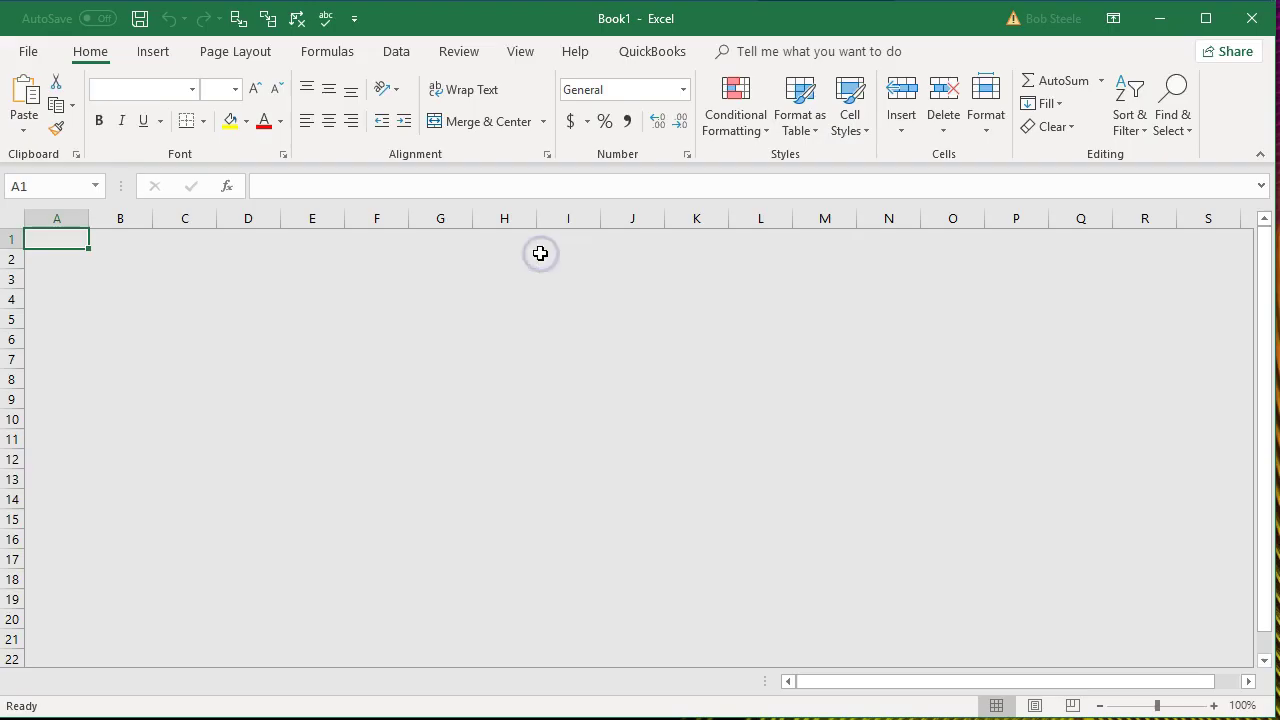
Search templates for 'invoice' and create a workbook from Invoice with finance charge (simple).
click(28, 50)
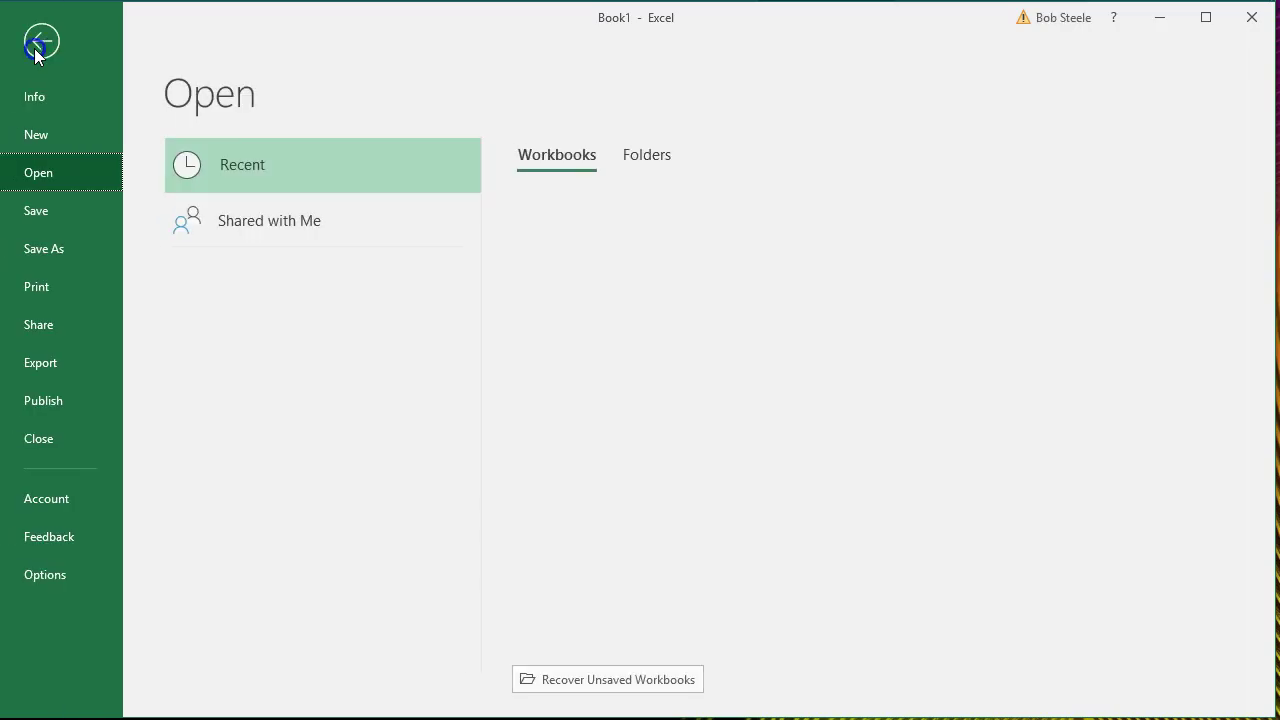
click(36, 146)
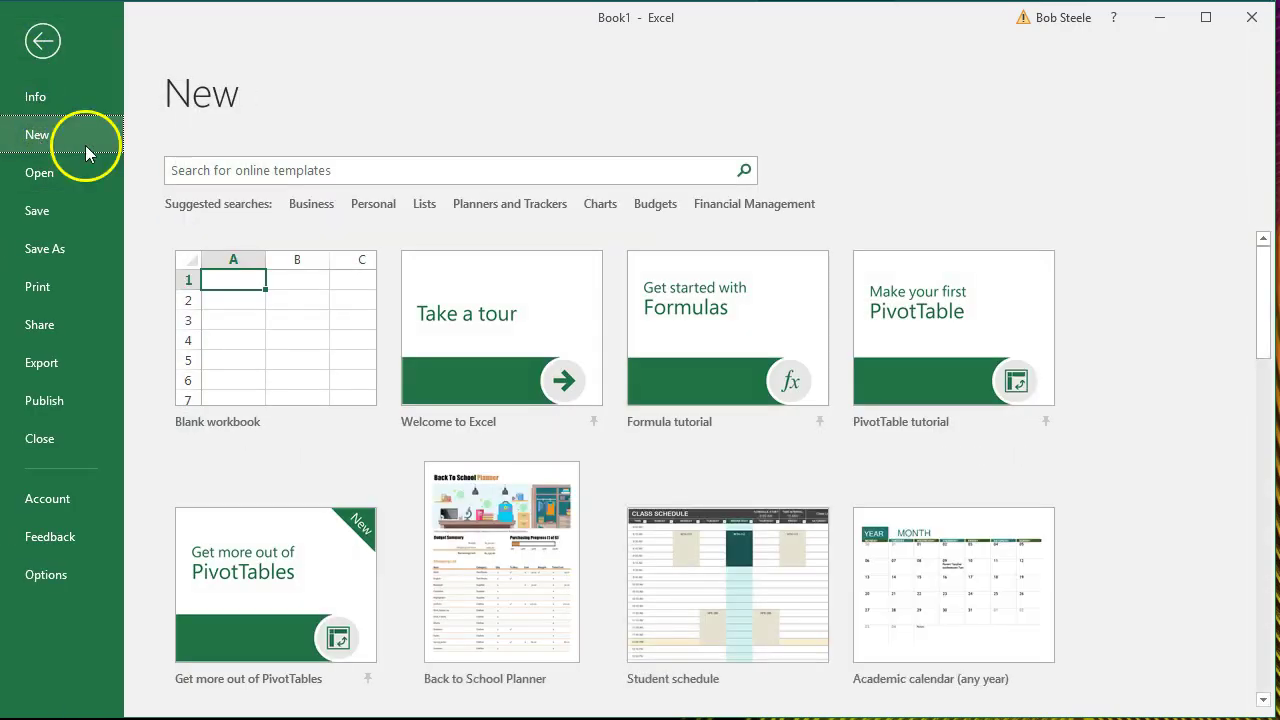
click(304, 172)
text(invoice)
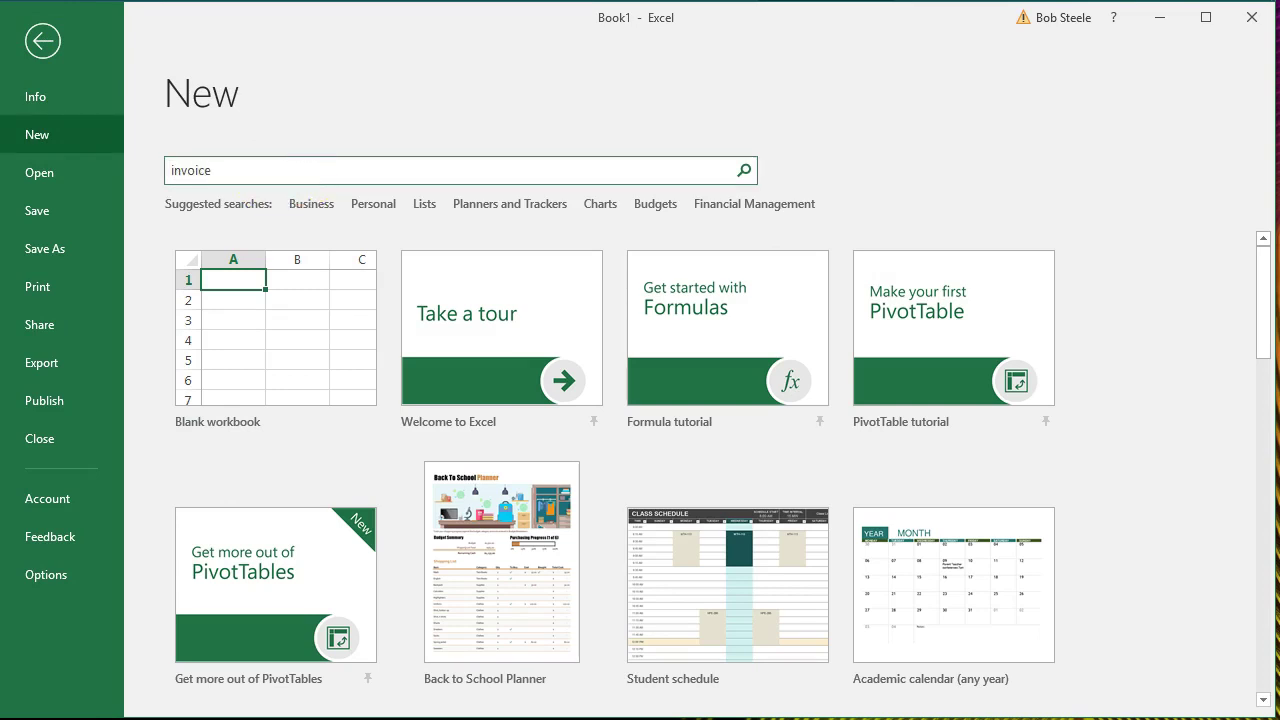
key(Return)
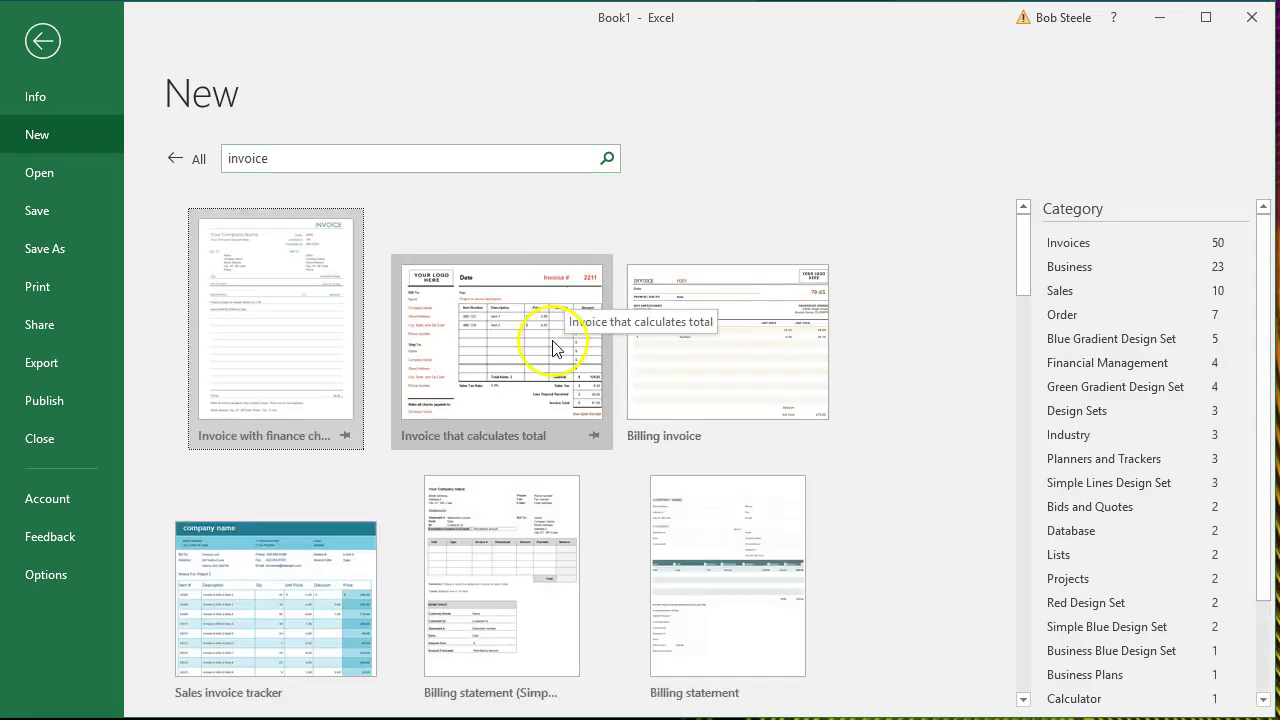
click(310, 348)
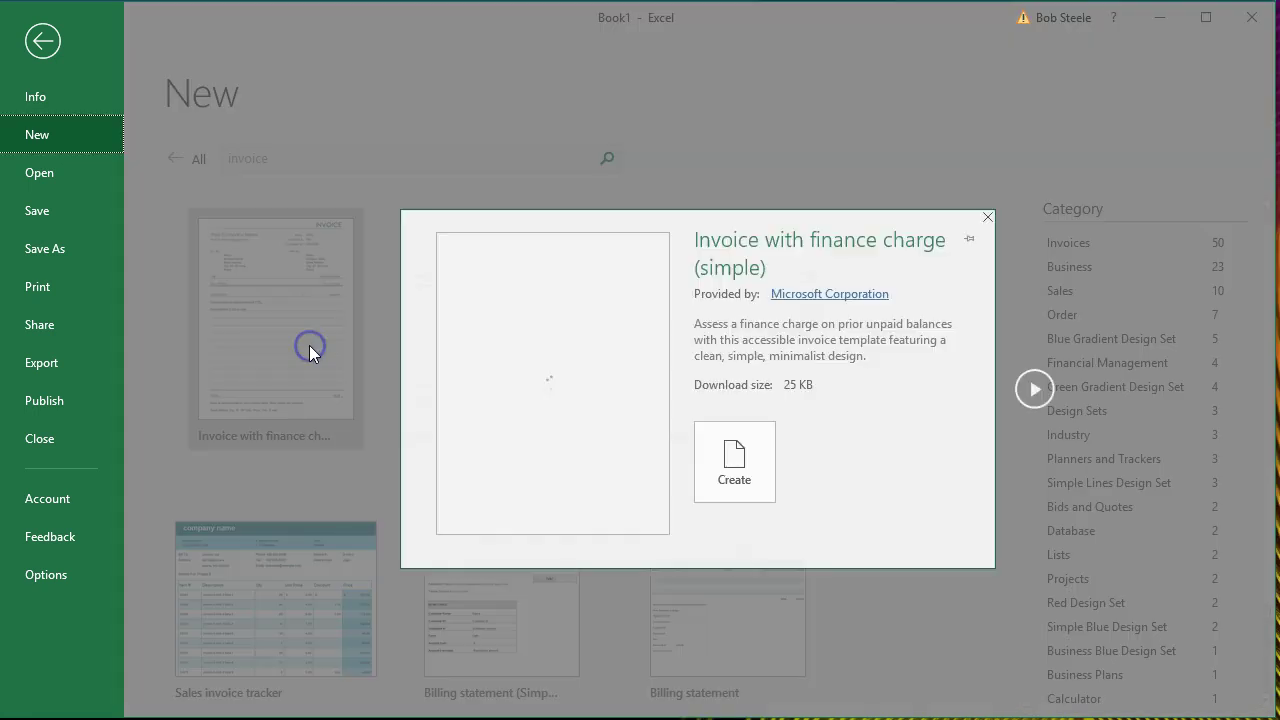
click(734, 462)
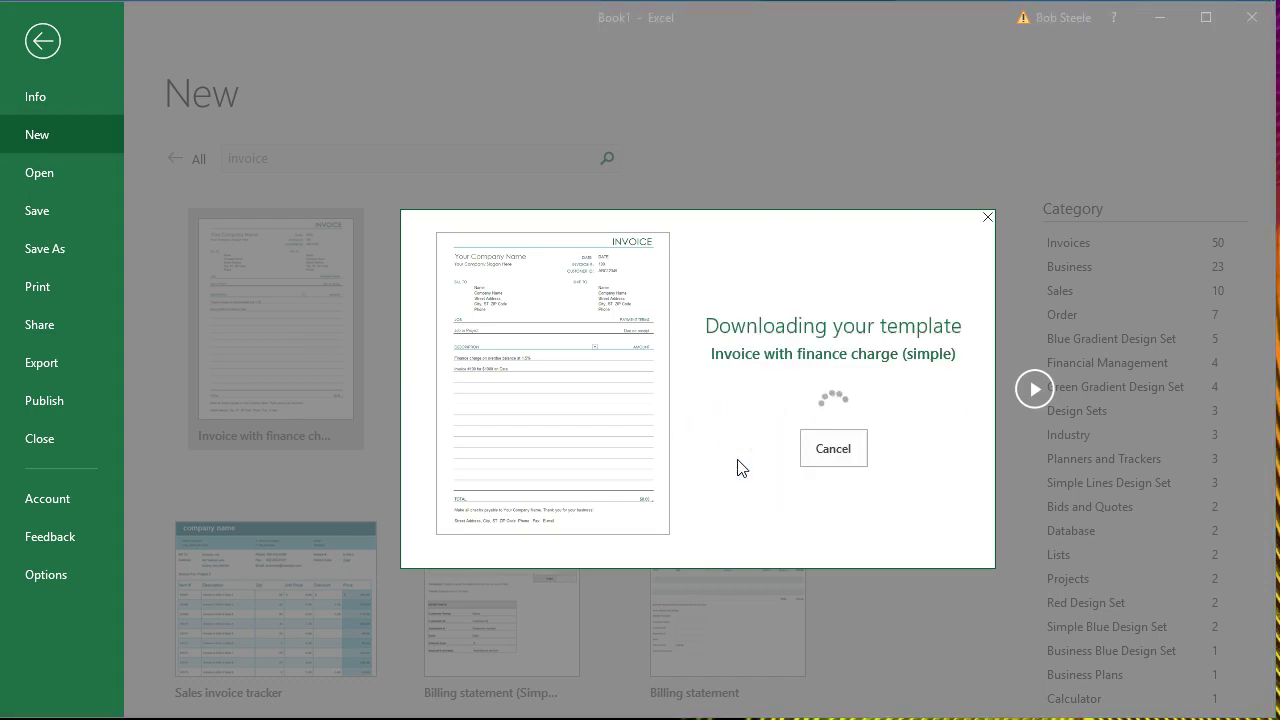
scroll(737, 457, down, 3)
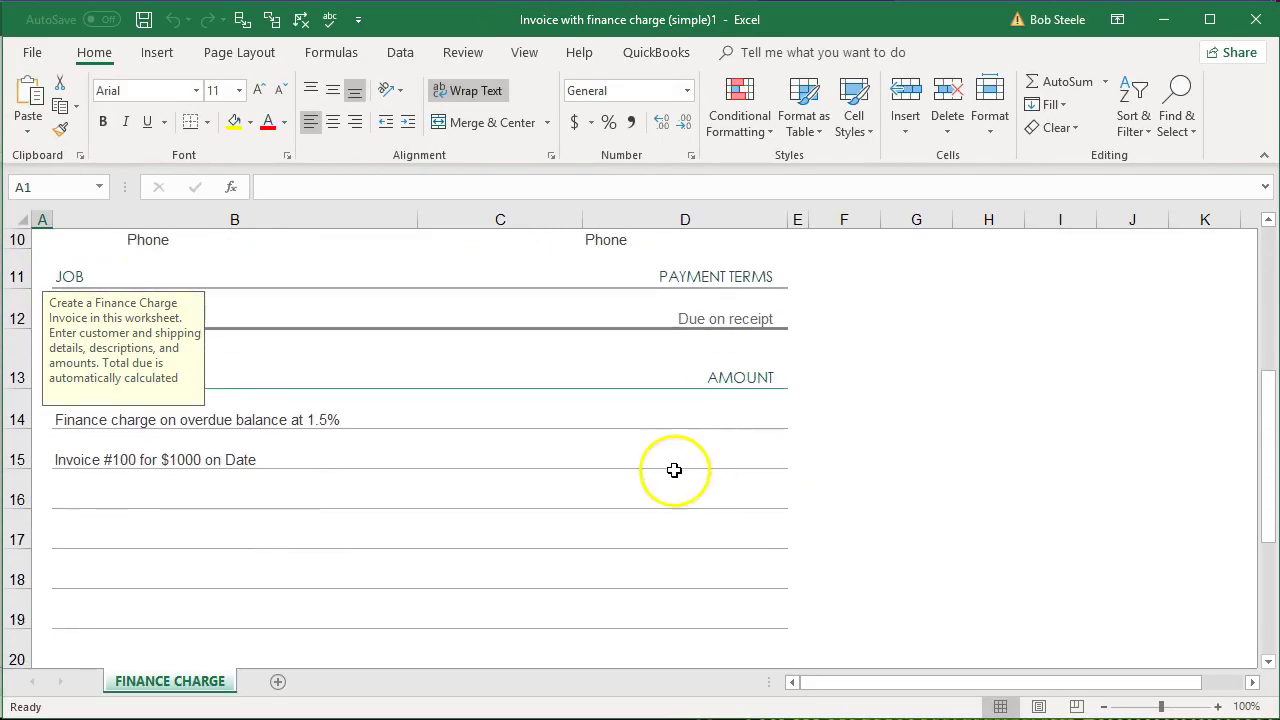
Look over the invoice's amount column cells around D16 and D17.
click(680, 500)
click(683, 525)
scroll(689, 523, down, 3)
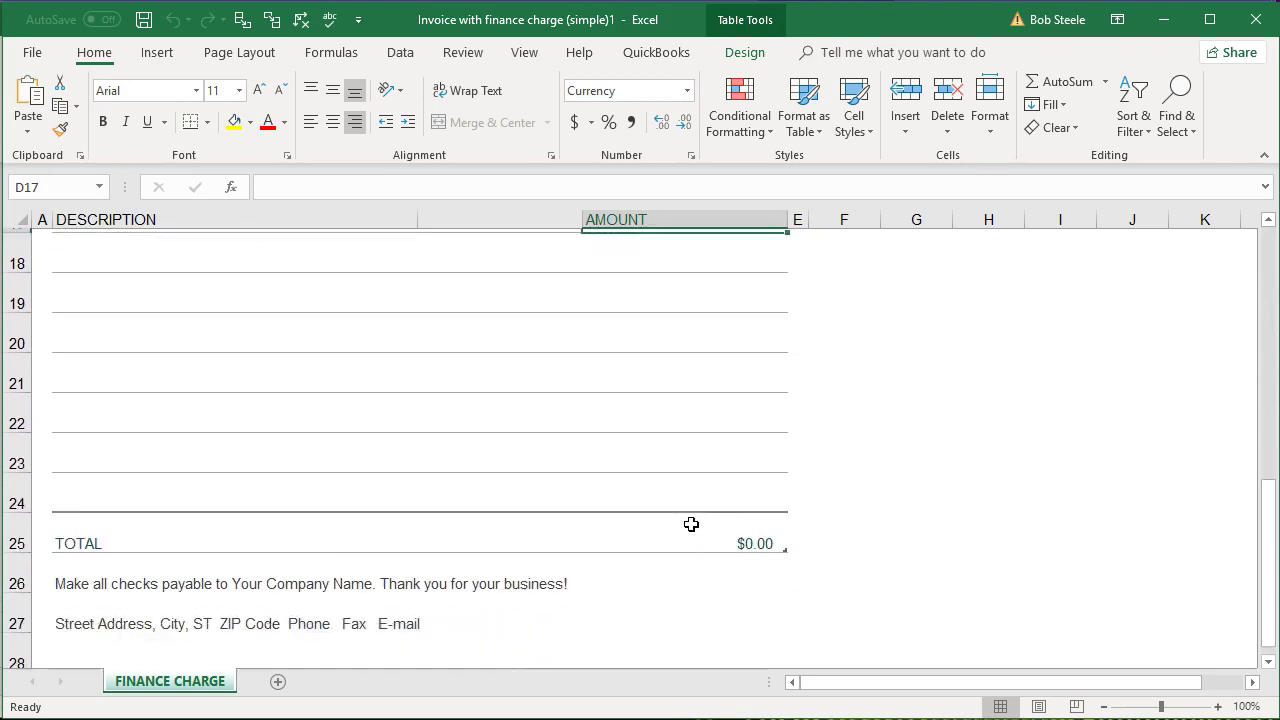
click(743, 372)
scroll(743, 371, up, 3)
Enter 15 in D14 and 16 in D15, then check the TOTAL reads $31.00.
click(747, 420)
text(15)
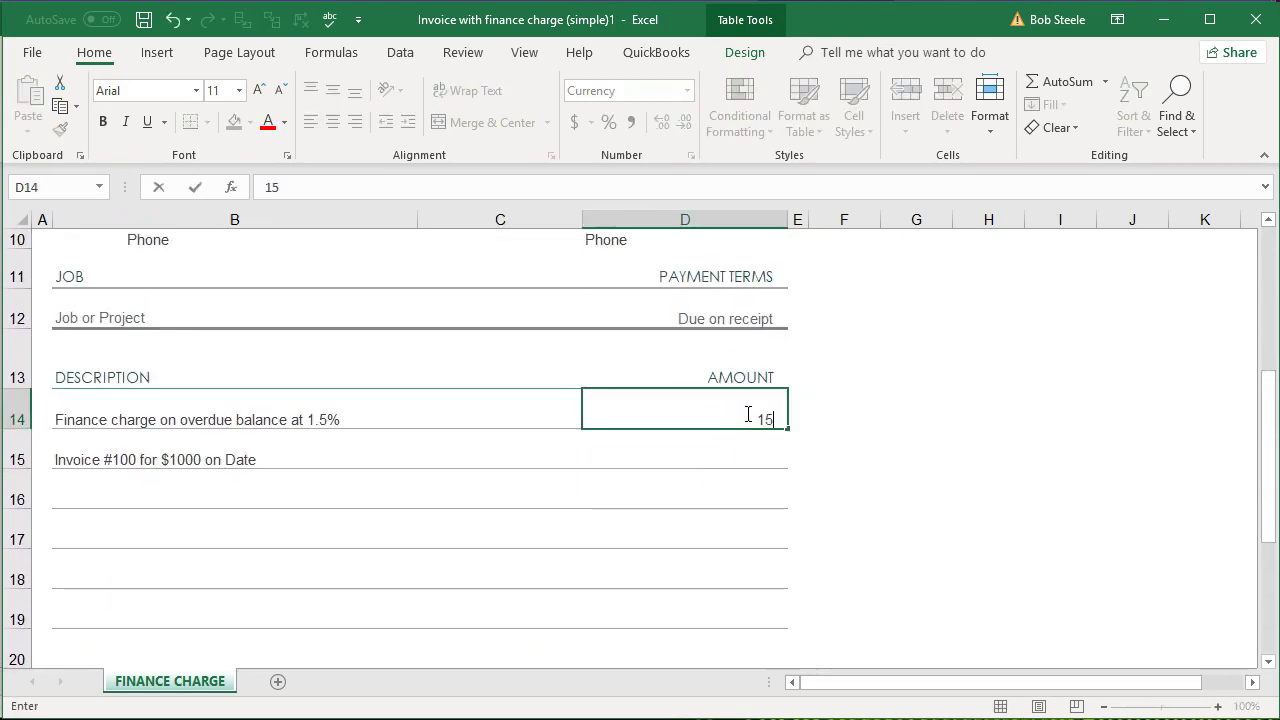
key(Return)
text(16)
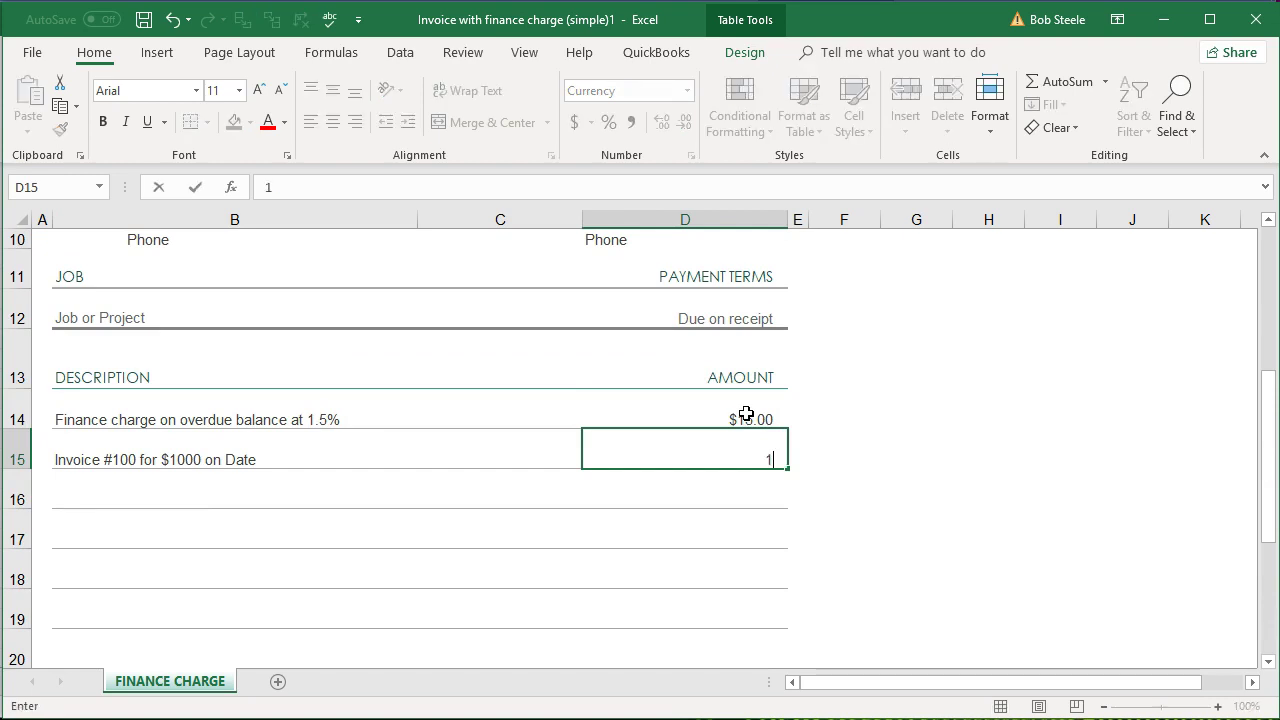
key(Return)
scroll(746, 414, down, 2)
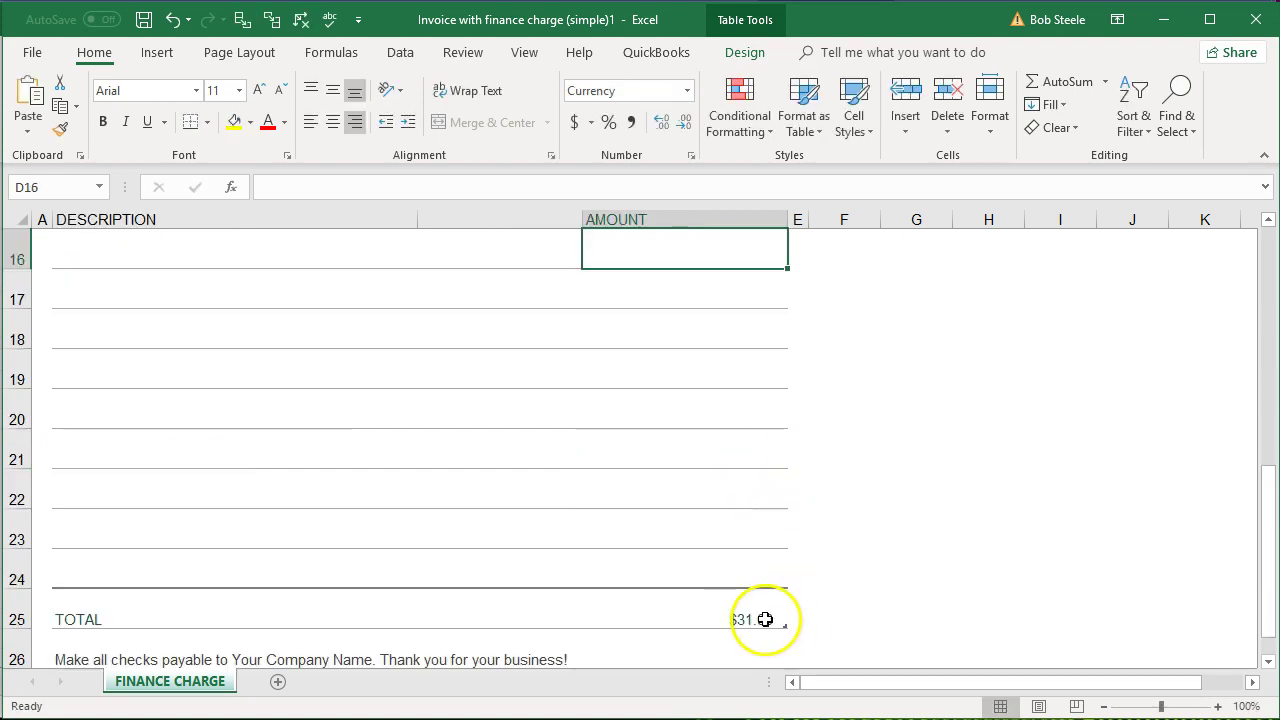
scroll(766, 600, down, 3)
scroll(762, 596, up, 1)
scroll(762, 596, up, 7)
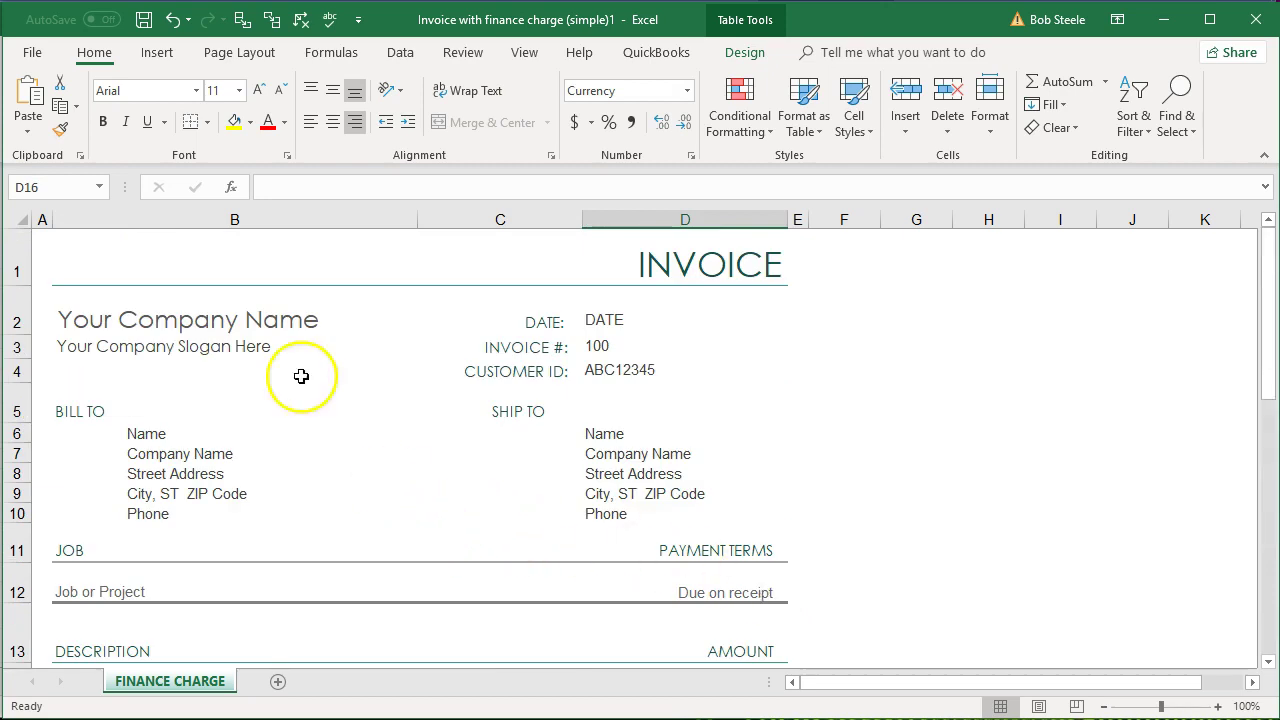
Open Excel's Save As dialog, view the file type list, and close it without saving.
click(28, 55)
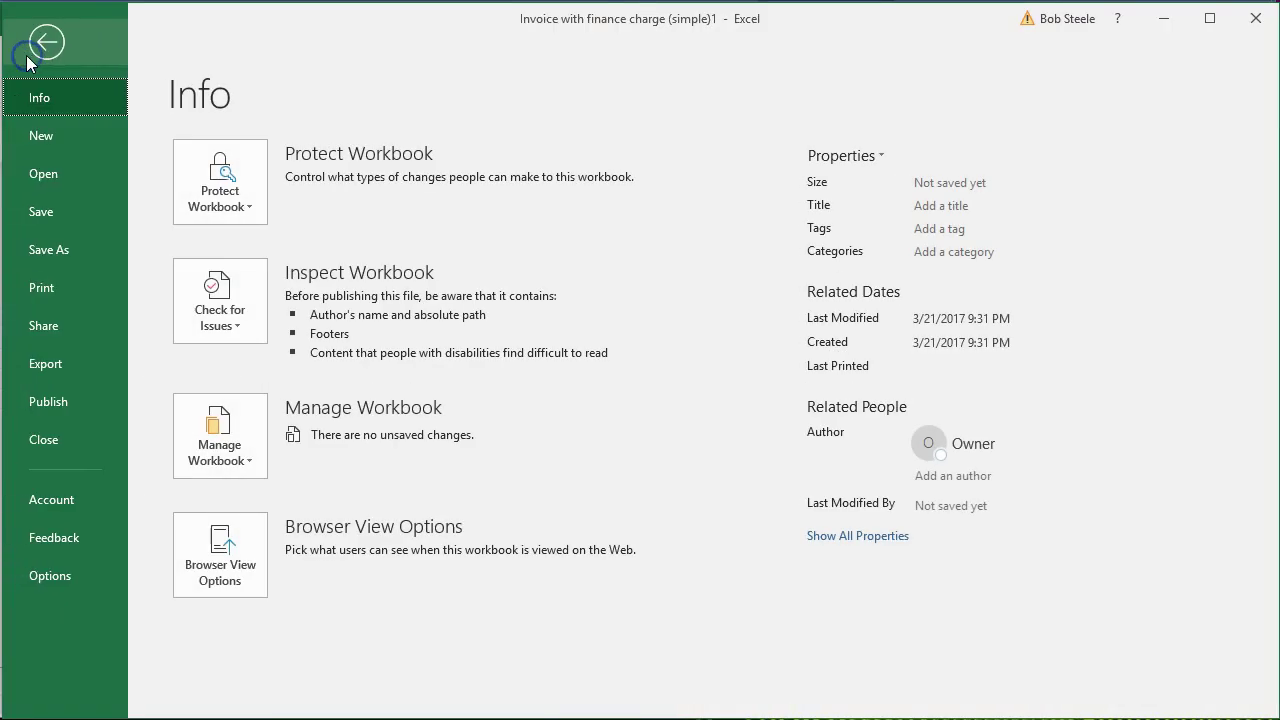
click(49, 251)
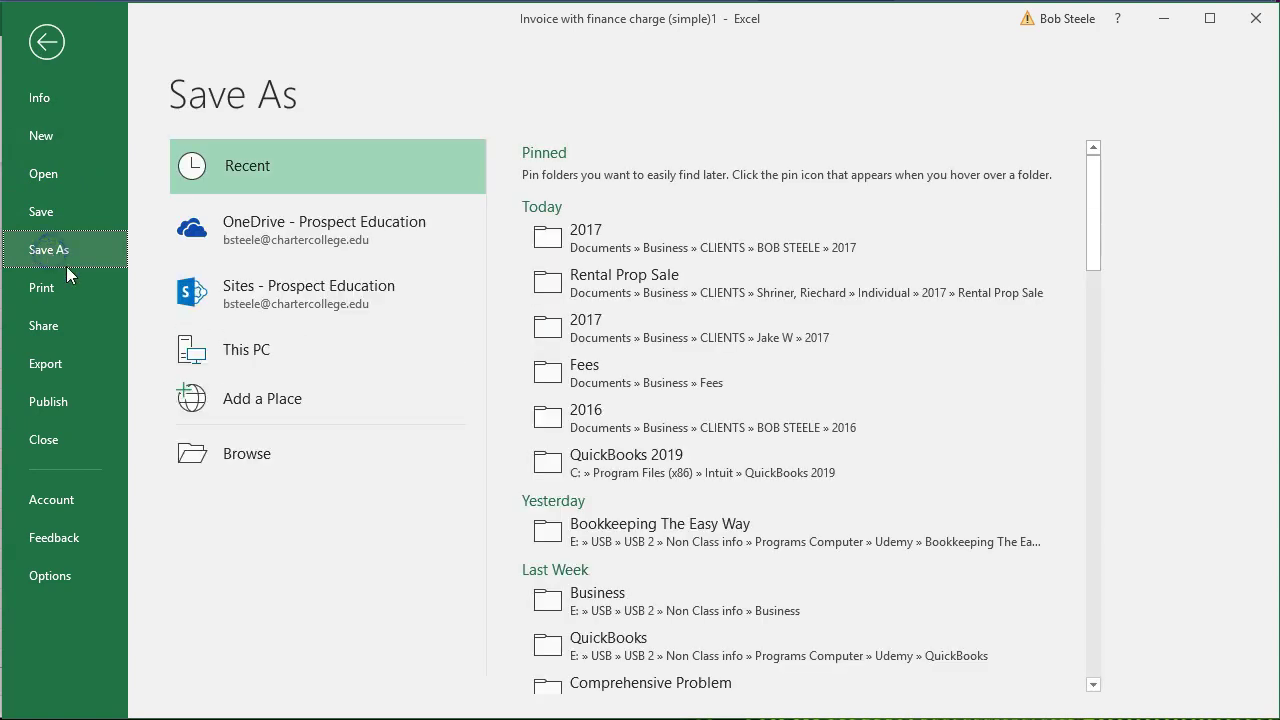
click(214, 465)
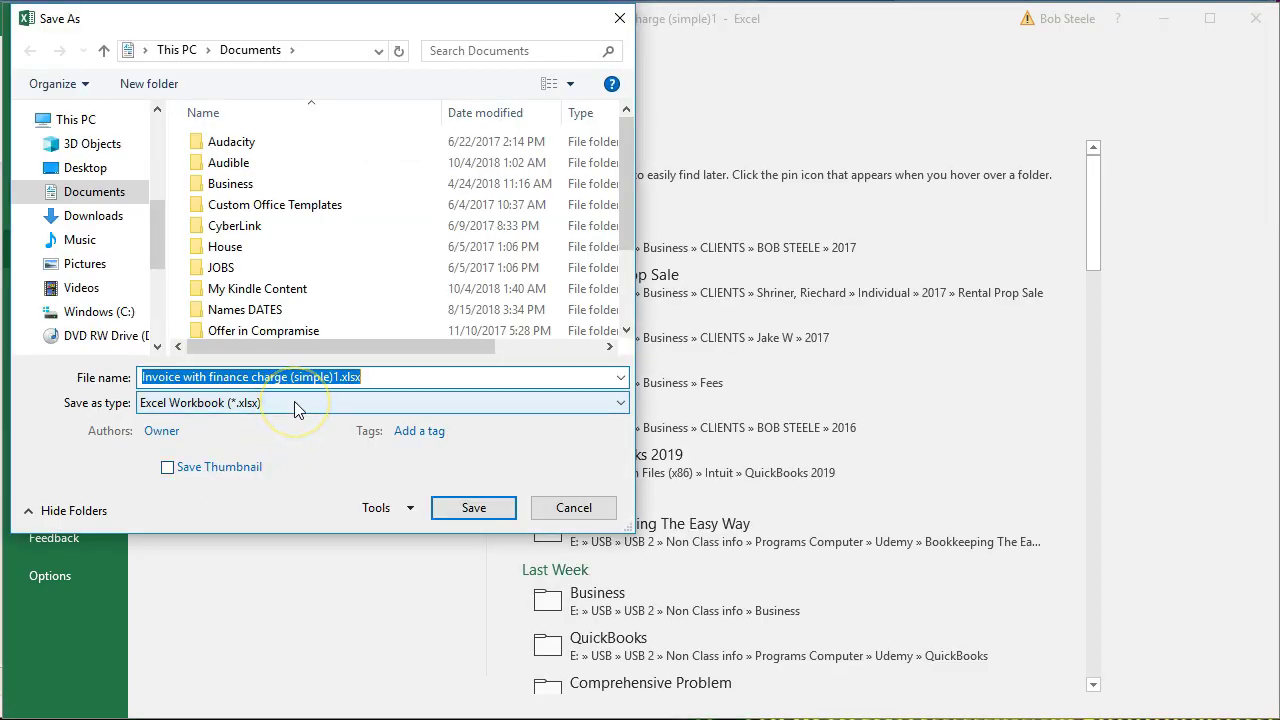
click(296, 404)
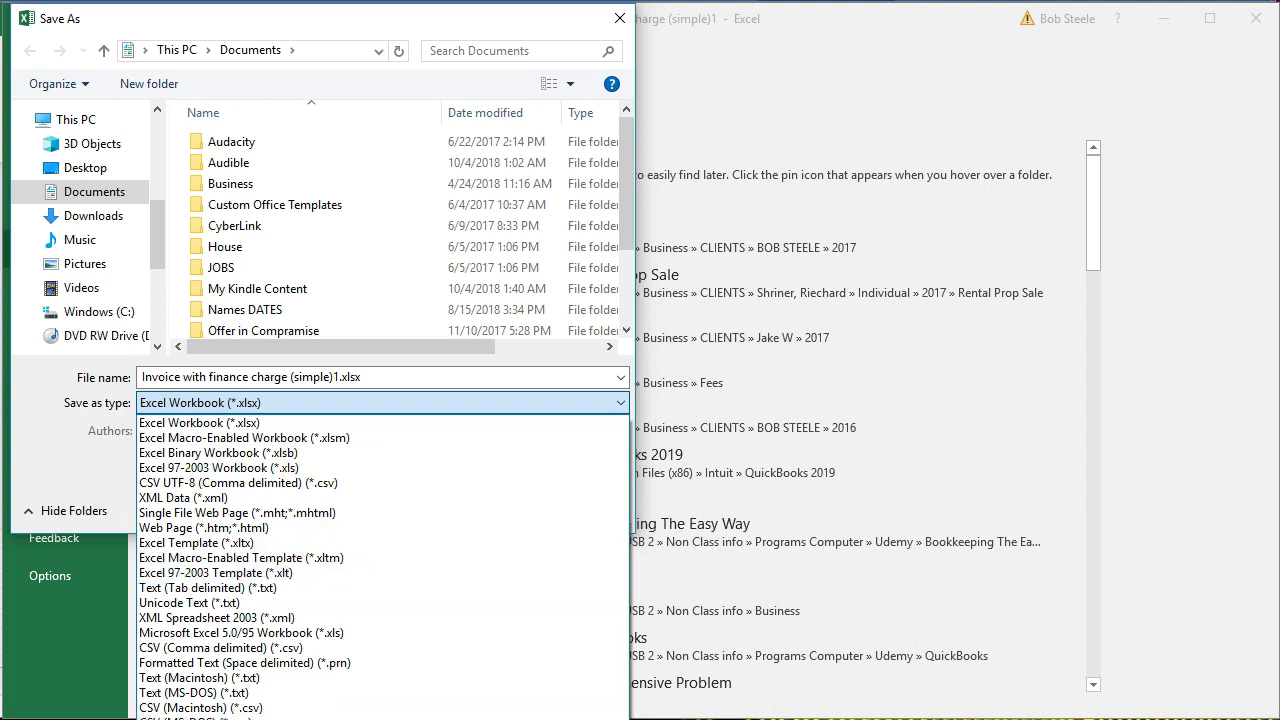
click(614, 26)
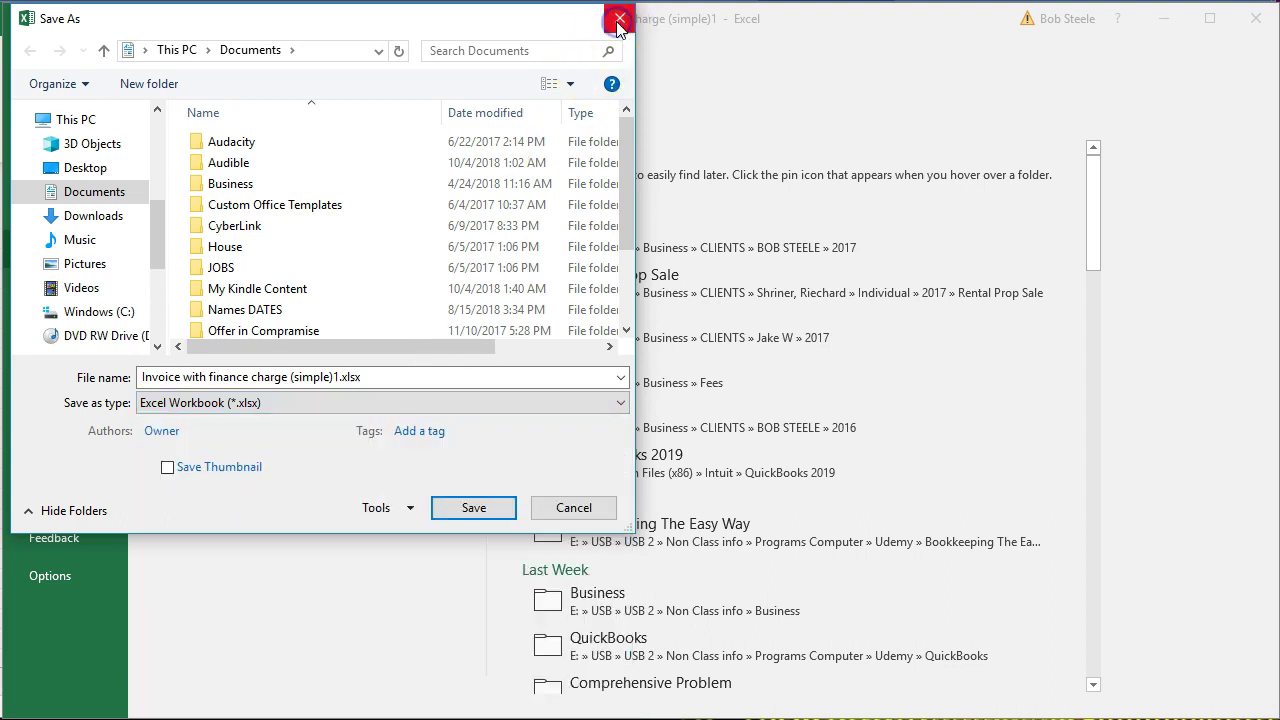
click(614, 22)
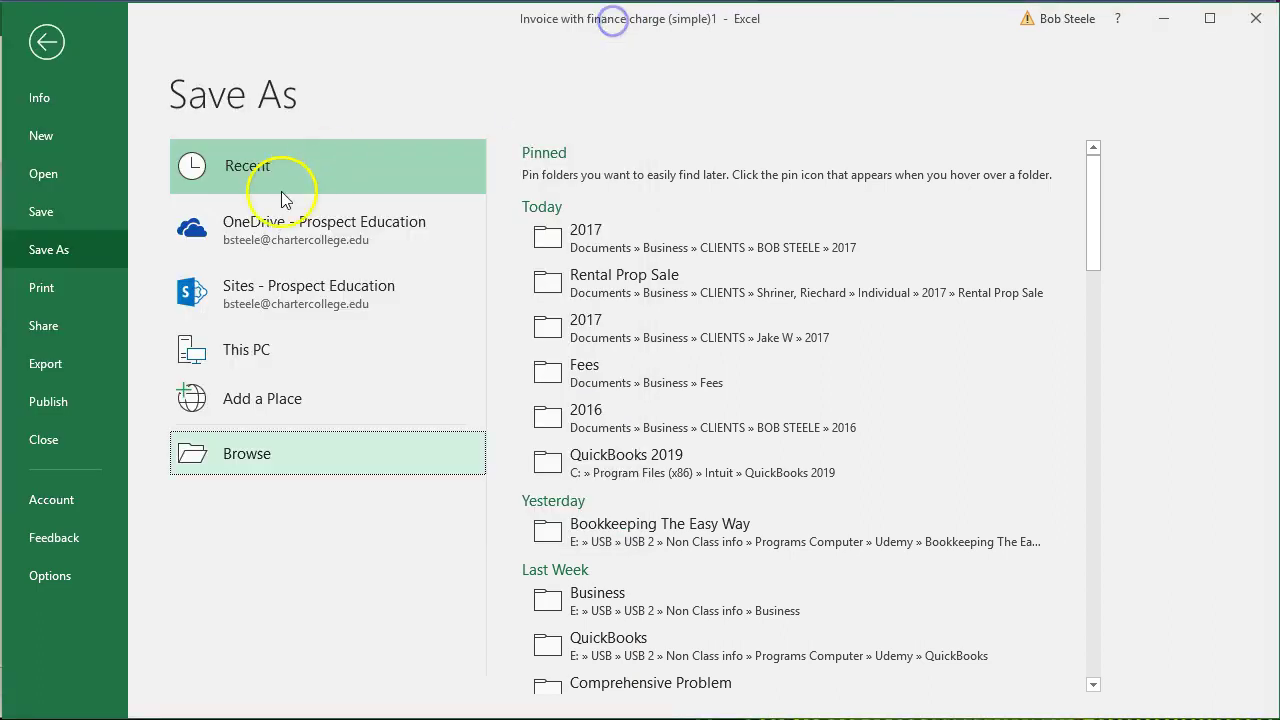
Print-preview the finance charge invoice, then minimize it and widen column A in Book1.
click(90, 292)
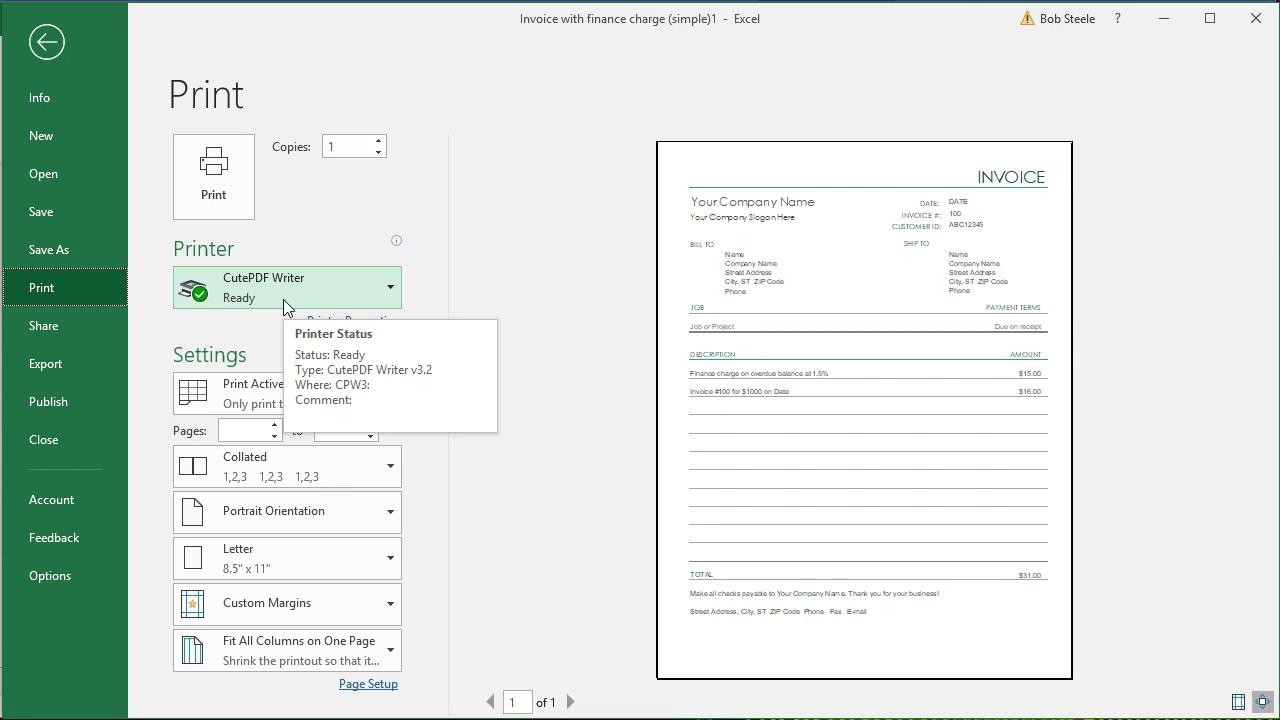
click(48, 42)
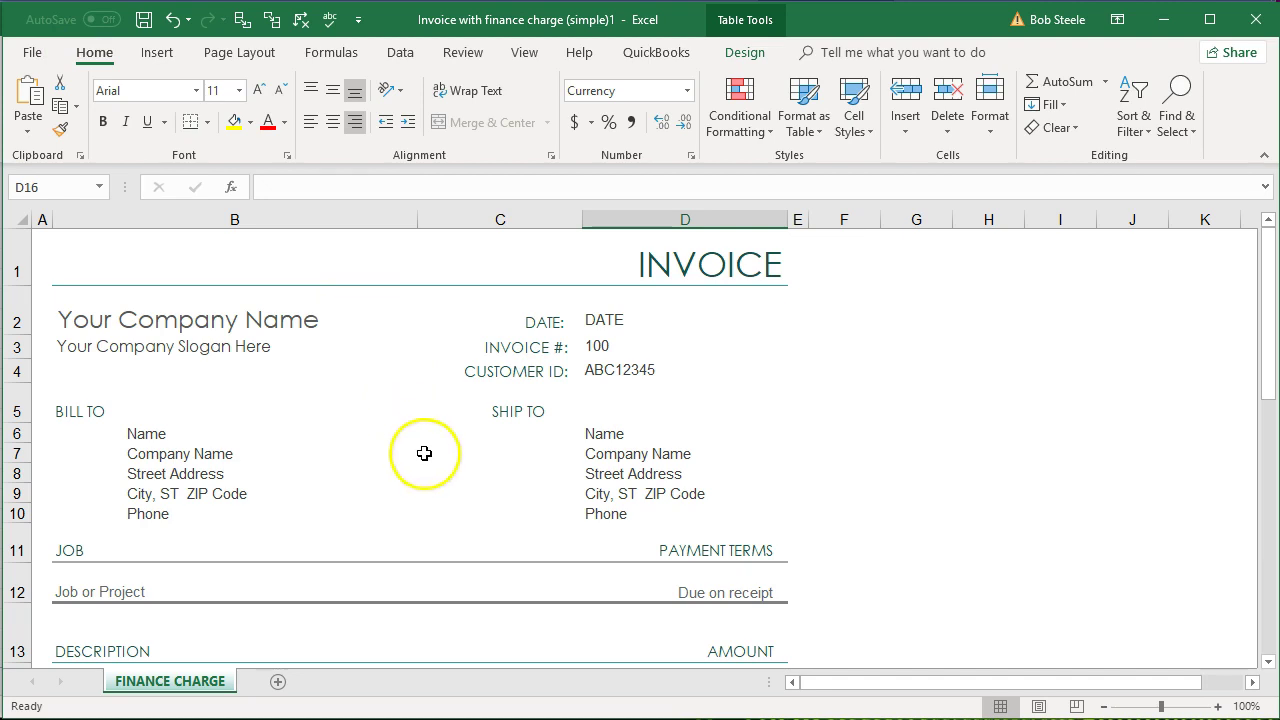
click(1164, 21)
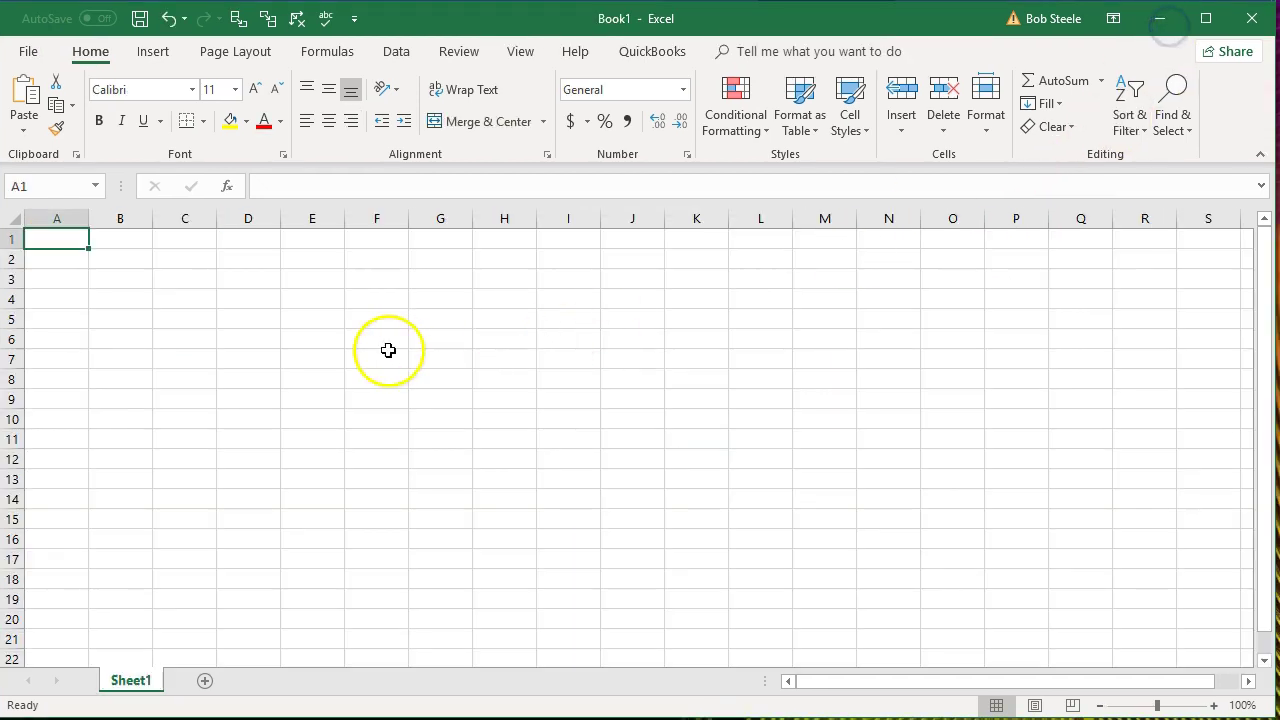
drag(96, 219, 185, 240)
click(146, 258)
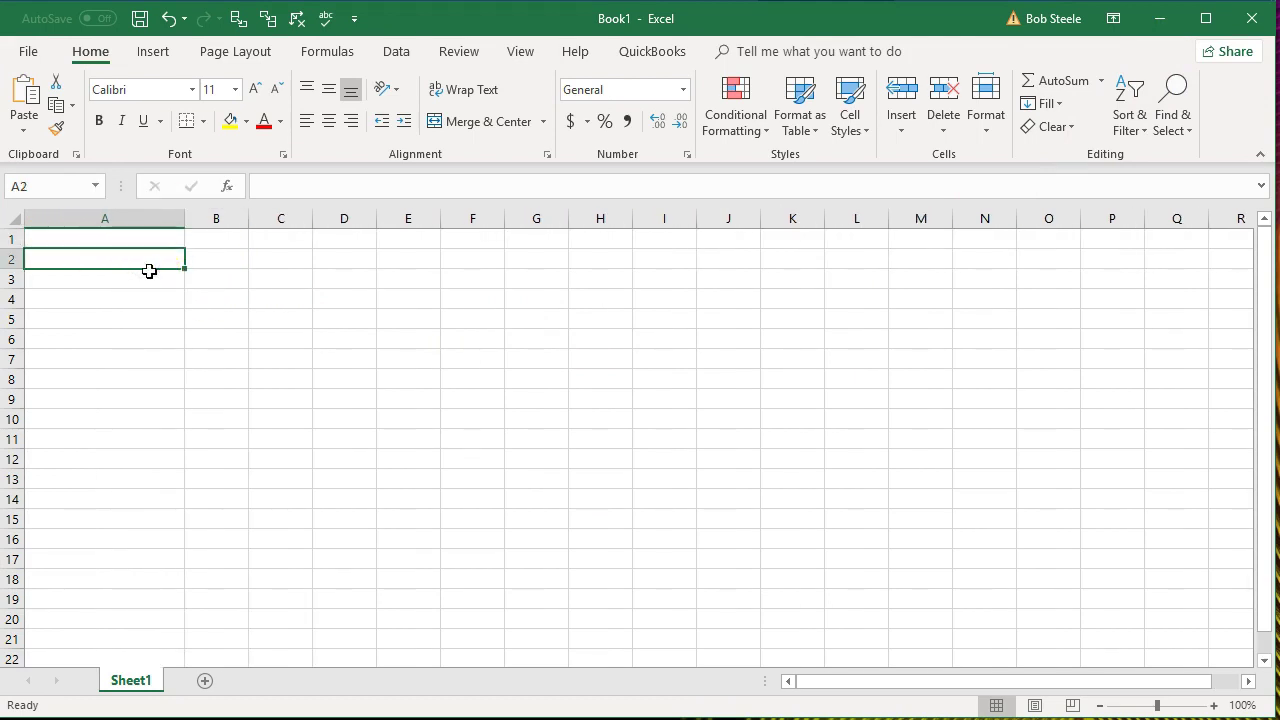